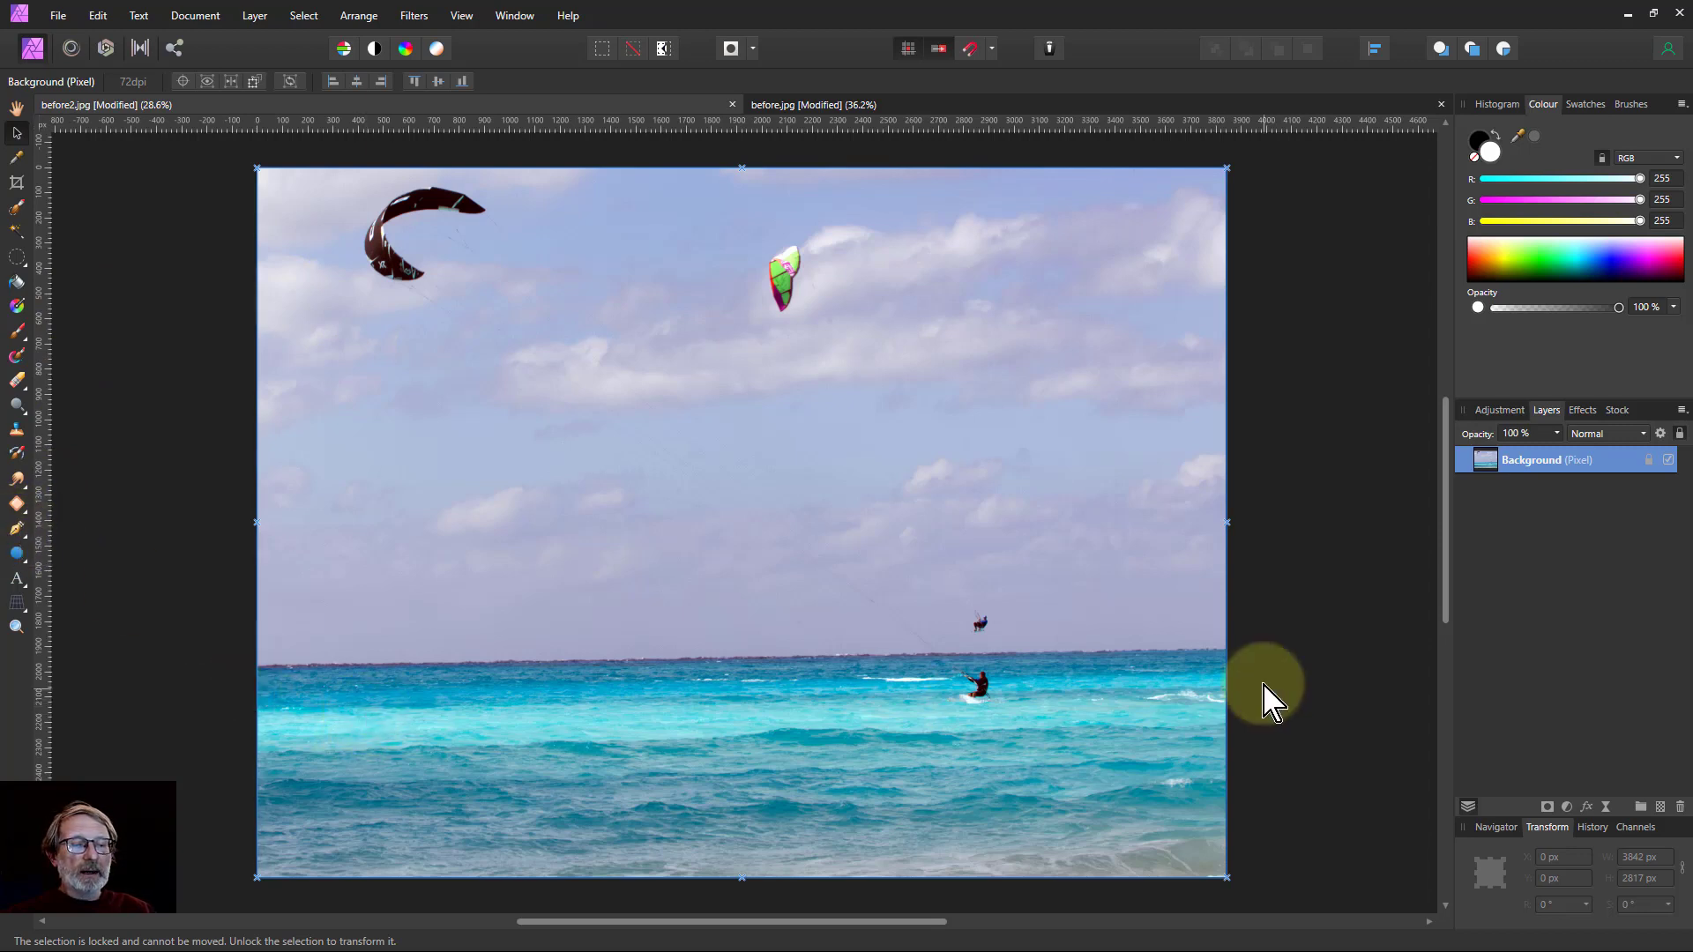
Draw a straight Pen line from the sea horizon's left end to near the right edge
left_click(15, 529)
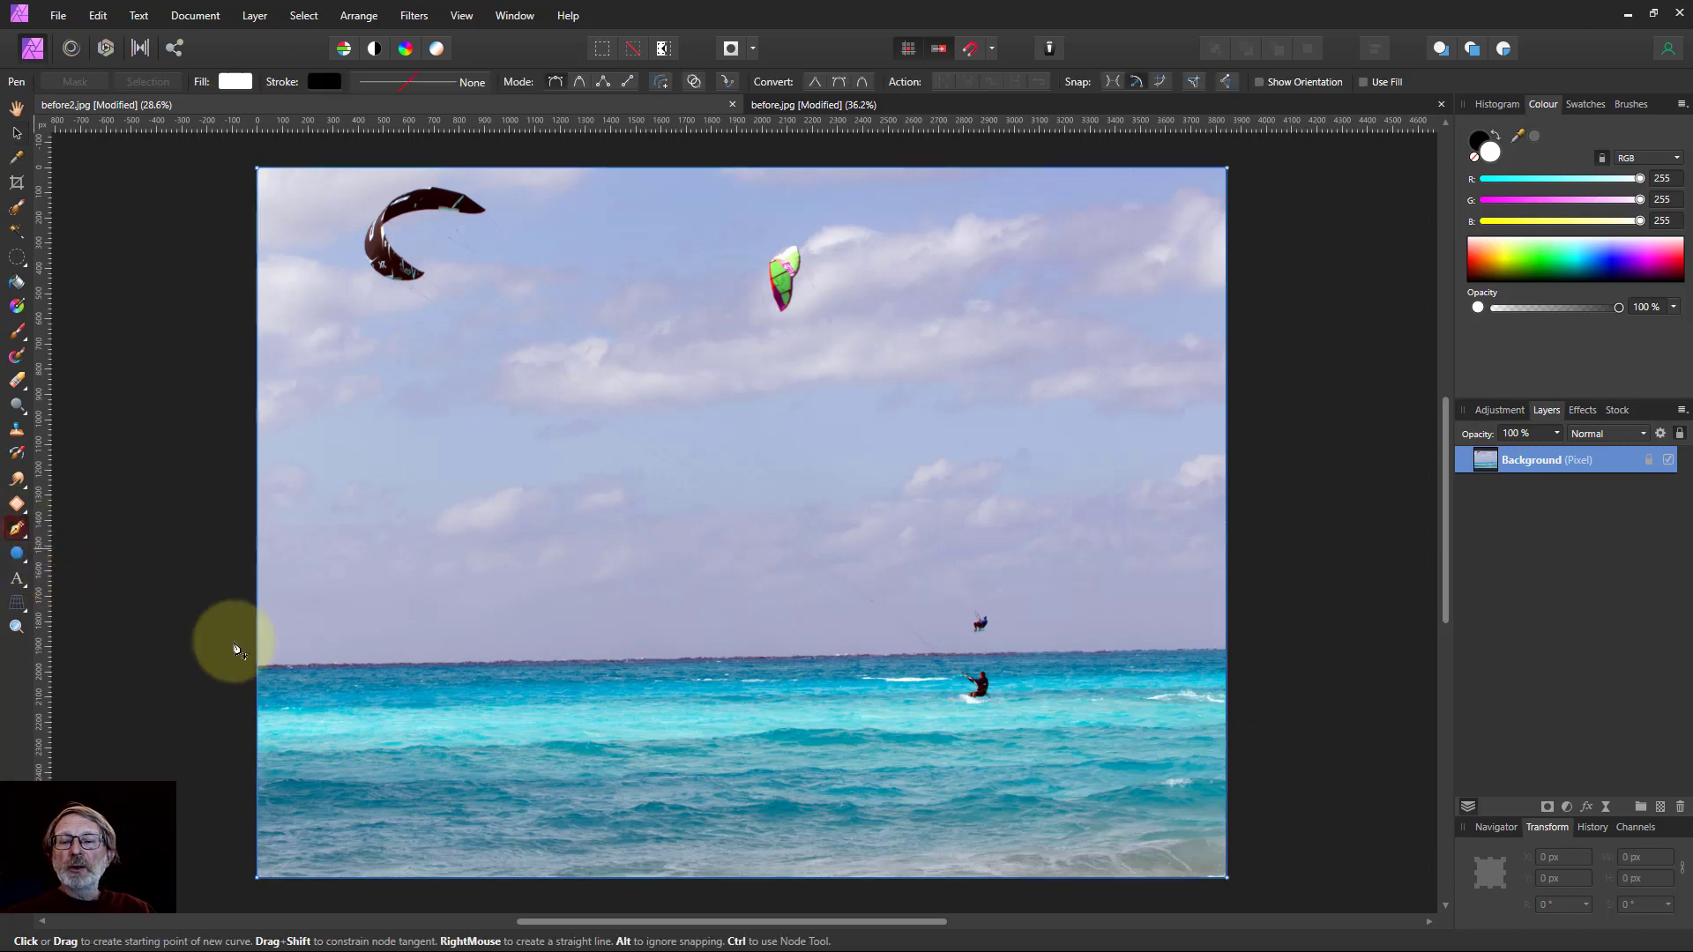
left_click(366, 663)
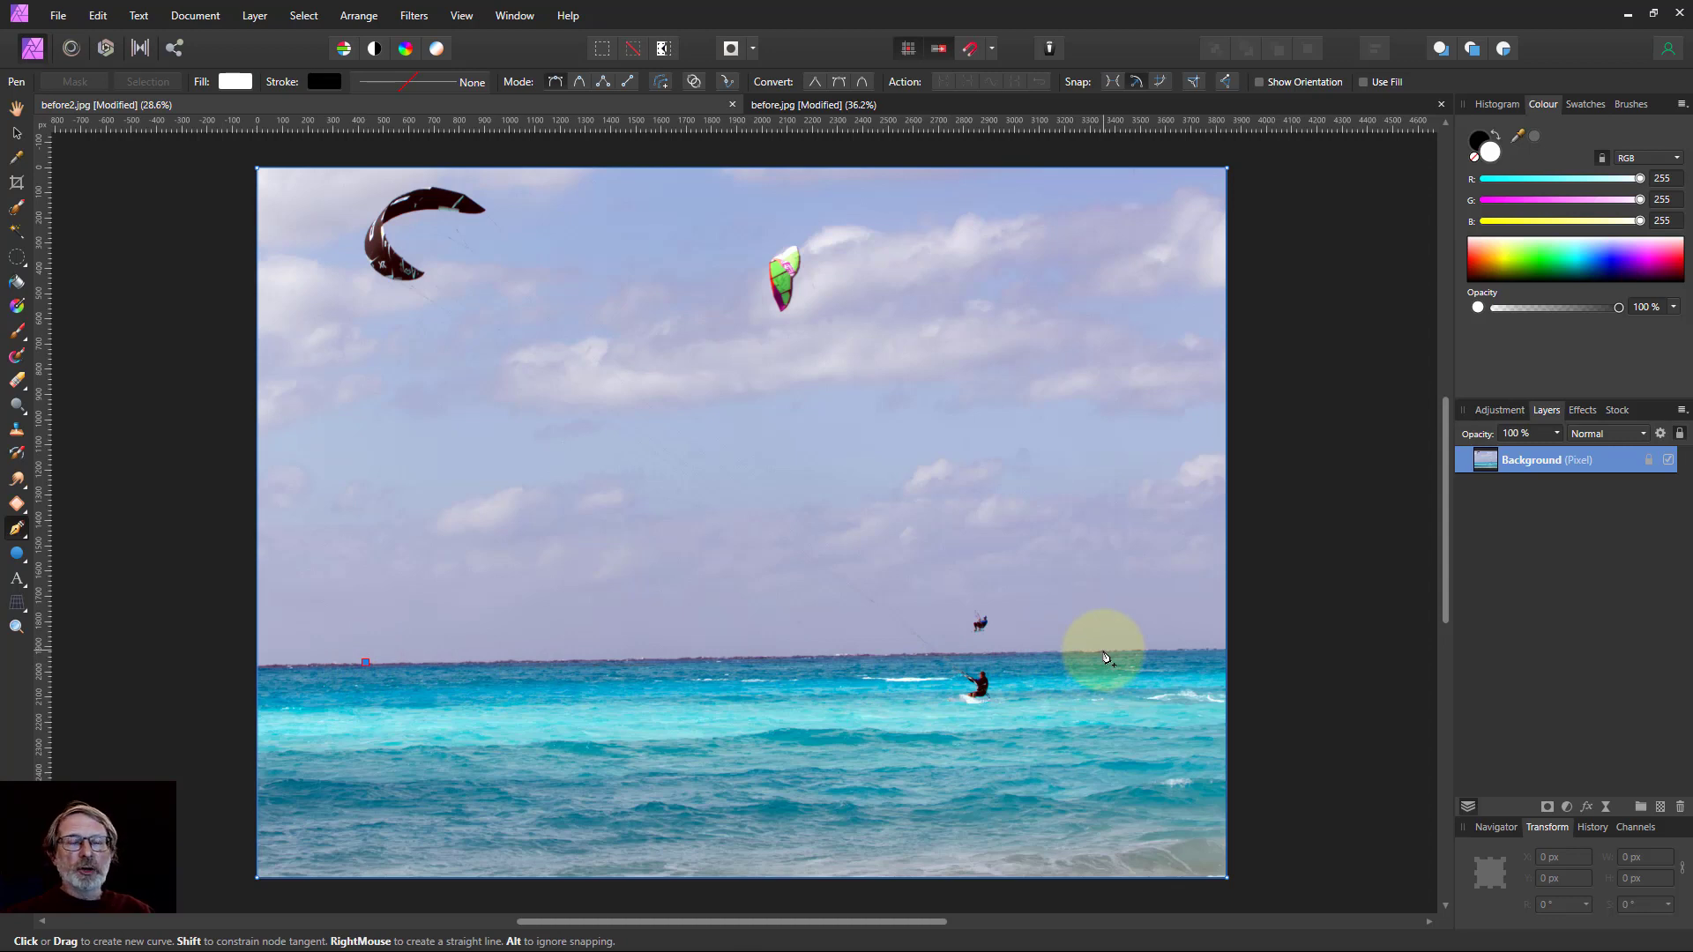
left_click(1103, 653)
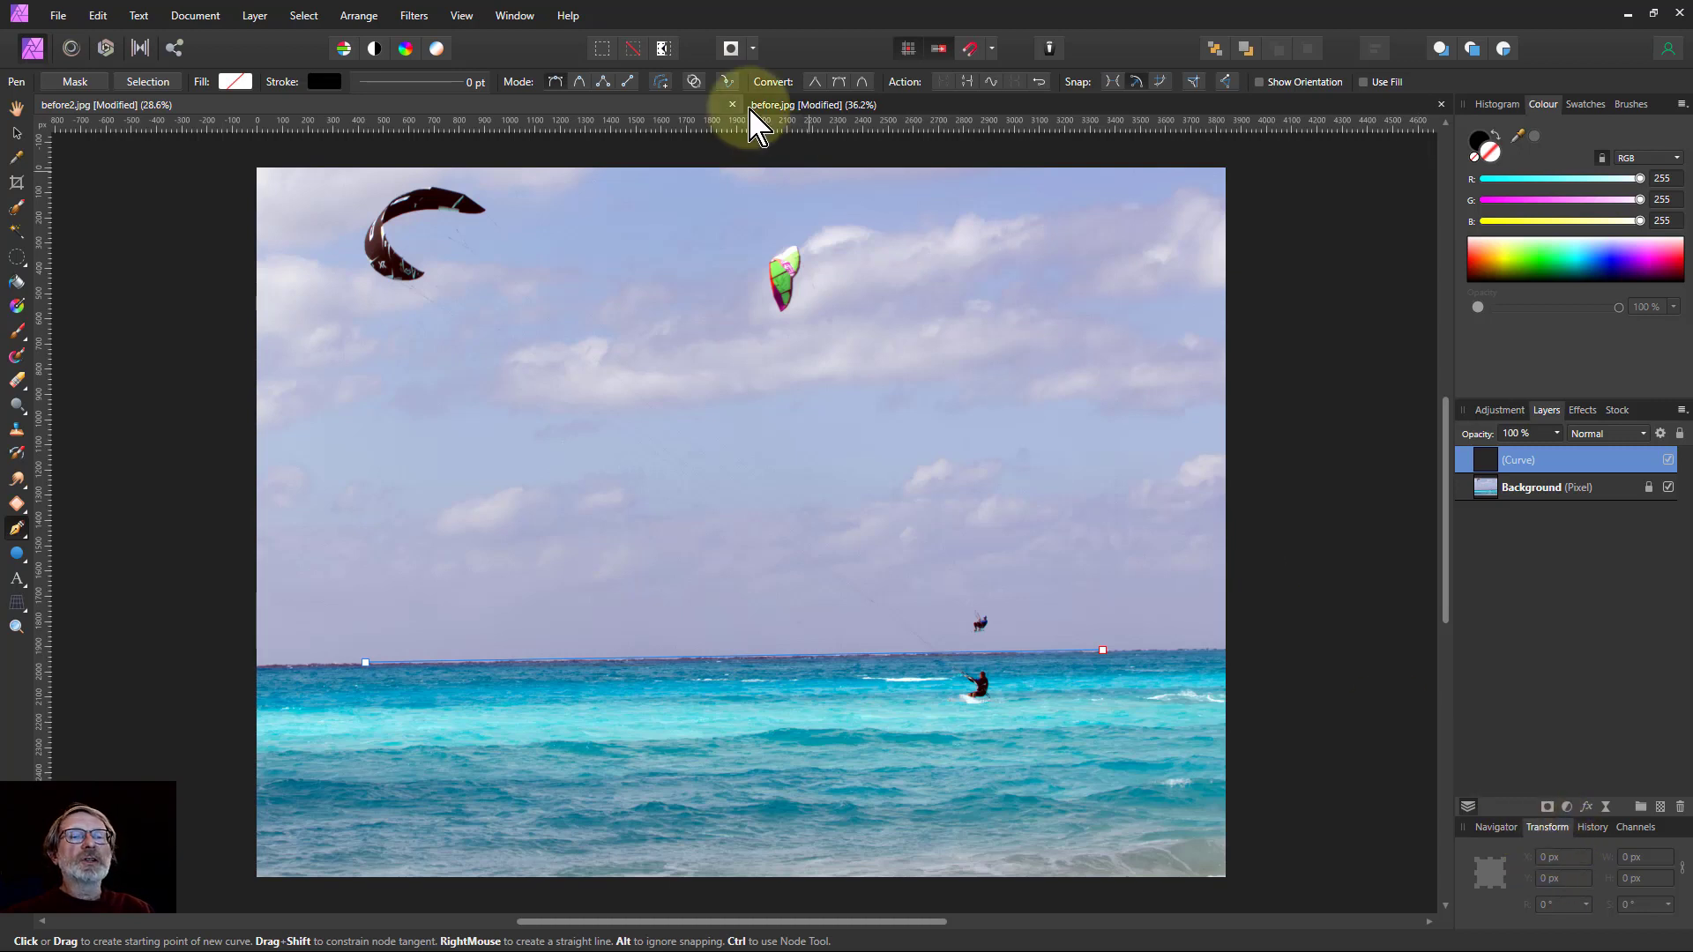
Look under View > Studio for the Transform panel, then close the menus unchanged
left_click(461, 15)
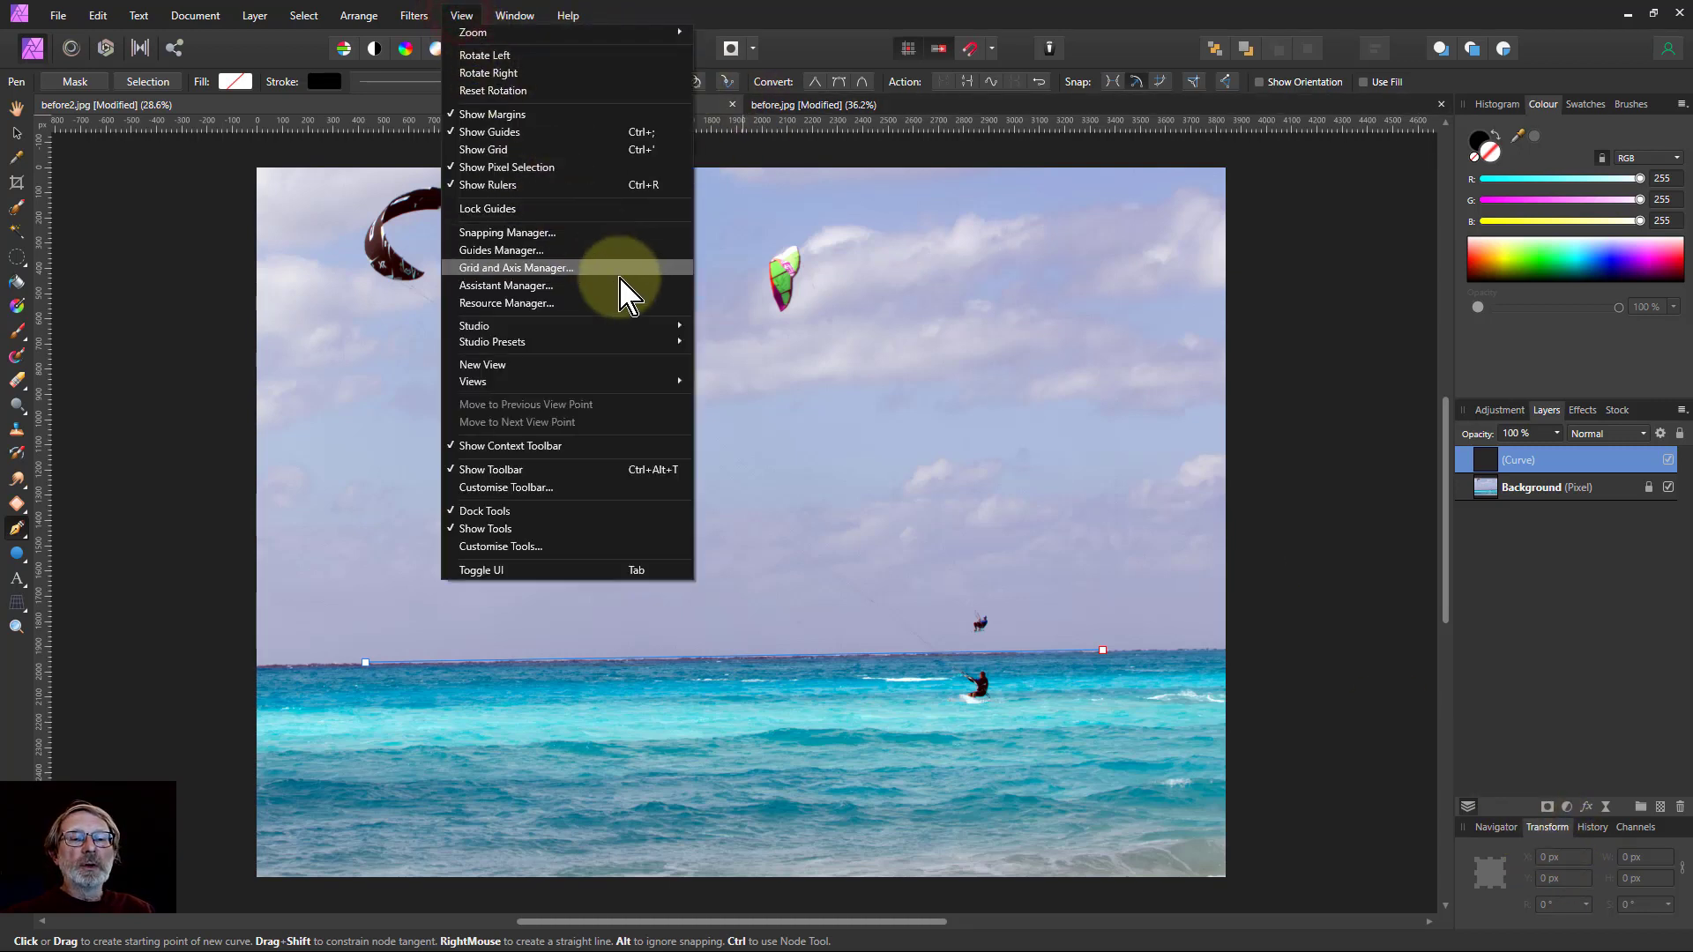
mouse_move(680, 341)
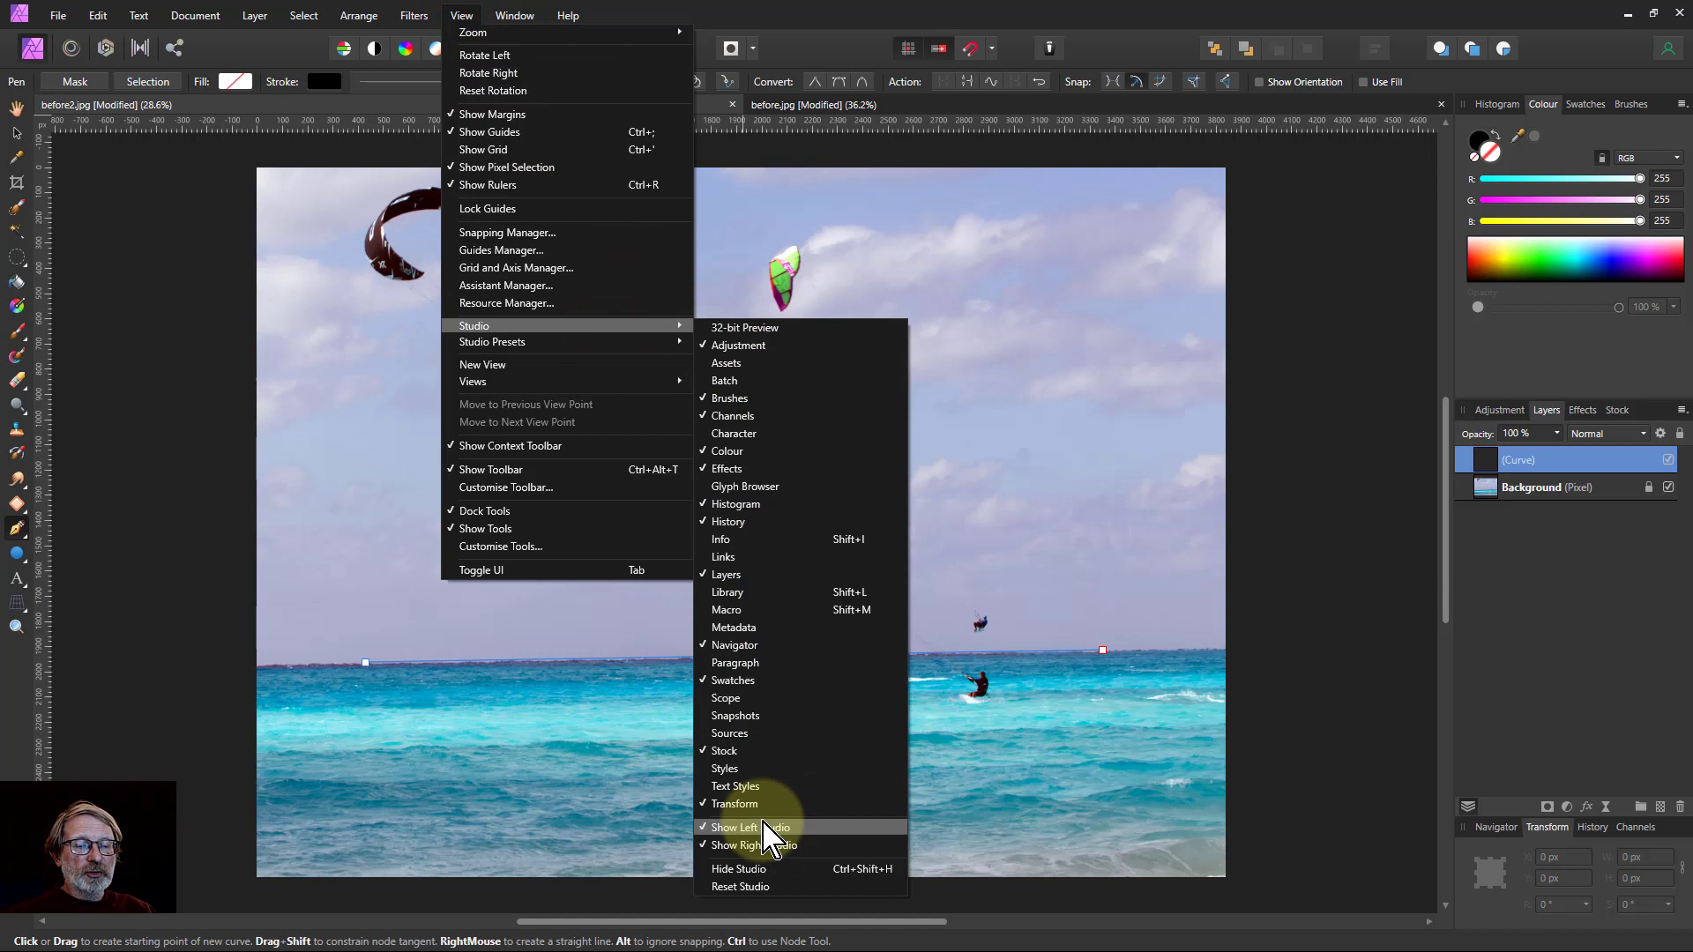
left_click(1389, 796)
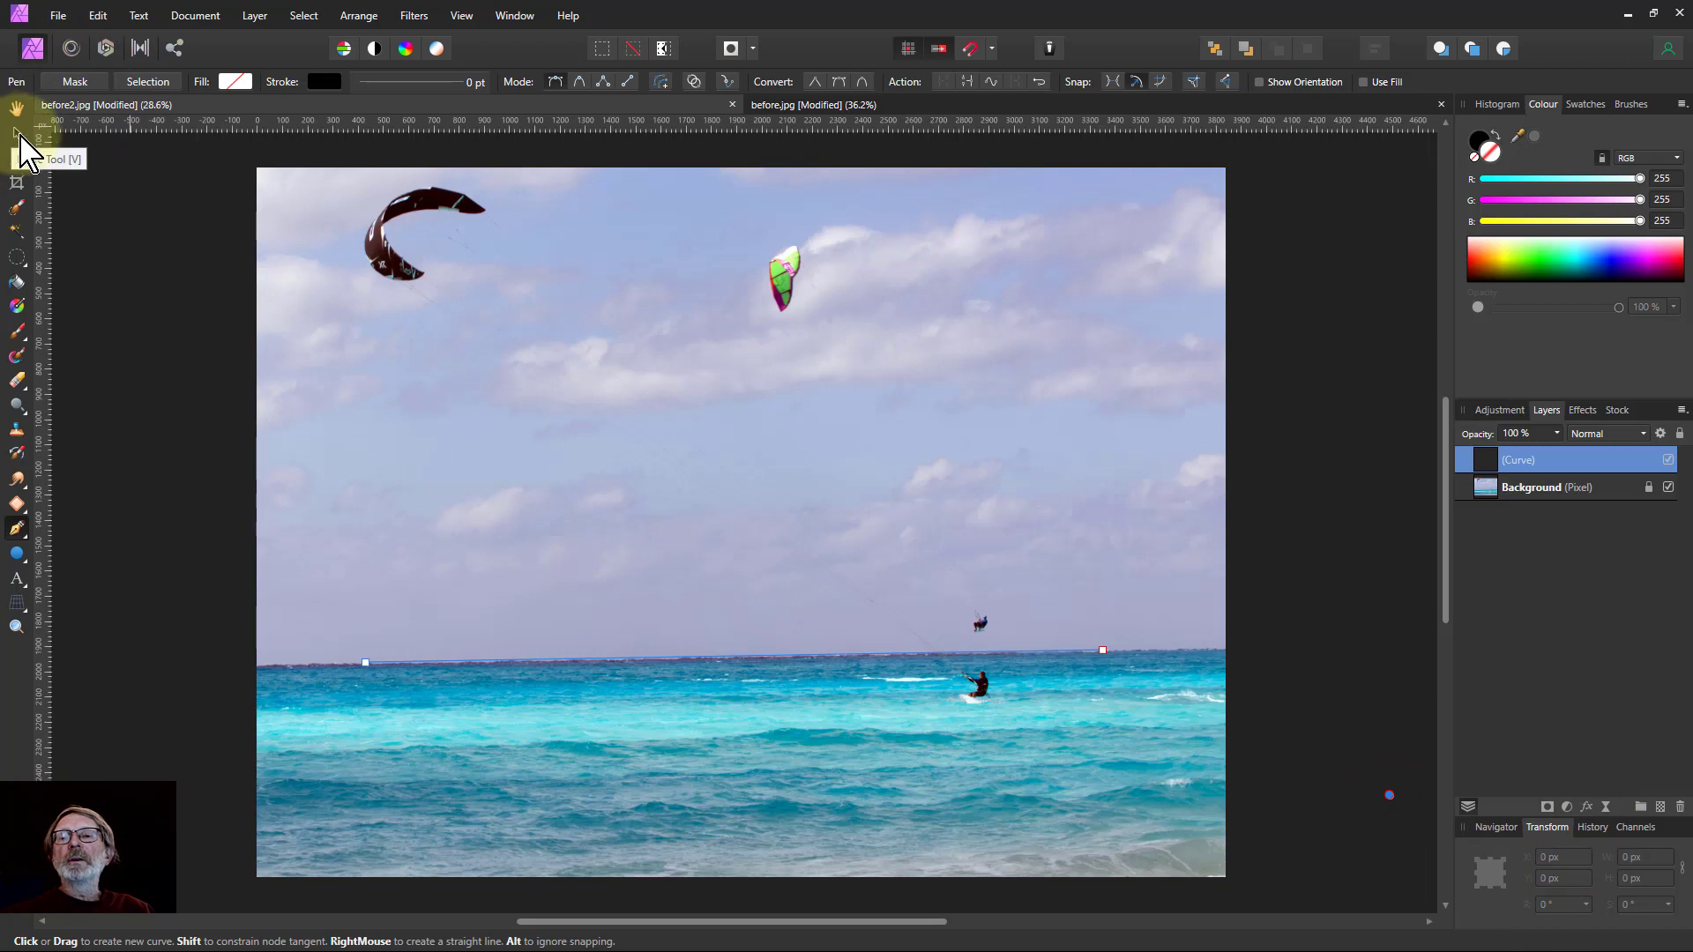
Select the horizon Curve layer to read its 1° tilt, then add the Background layer to the selection
left_click(15, 134)
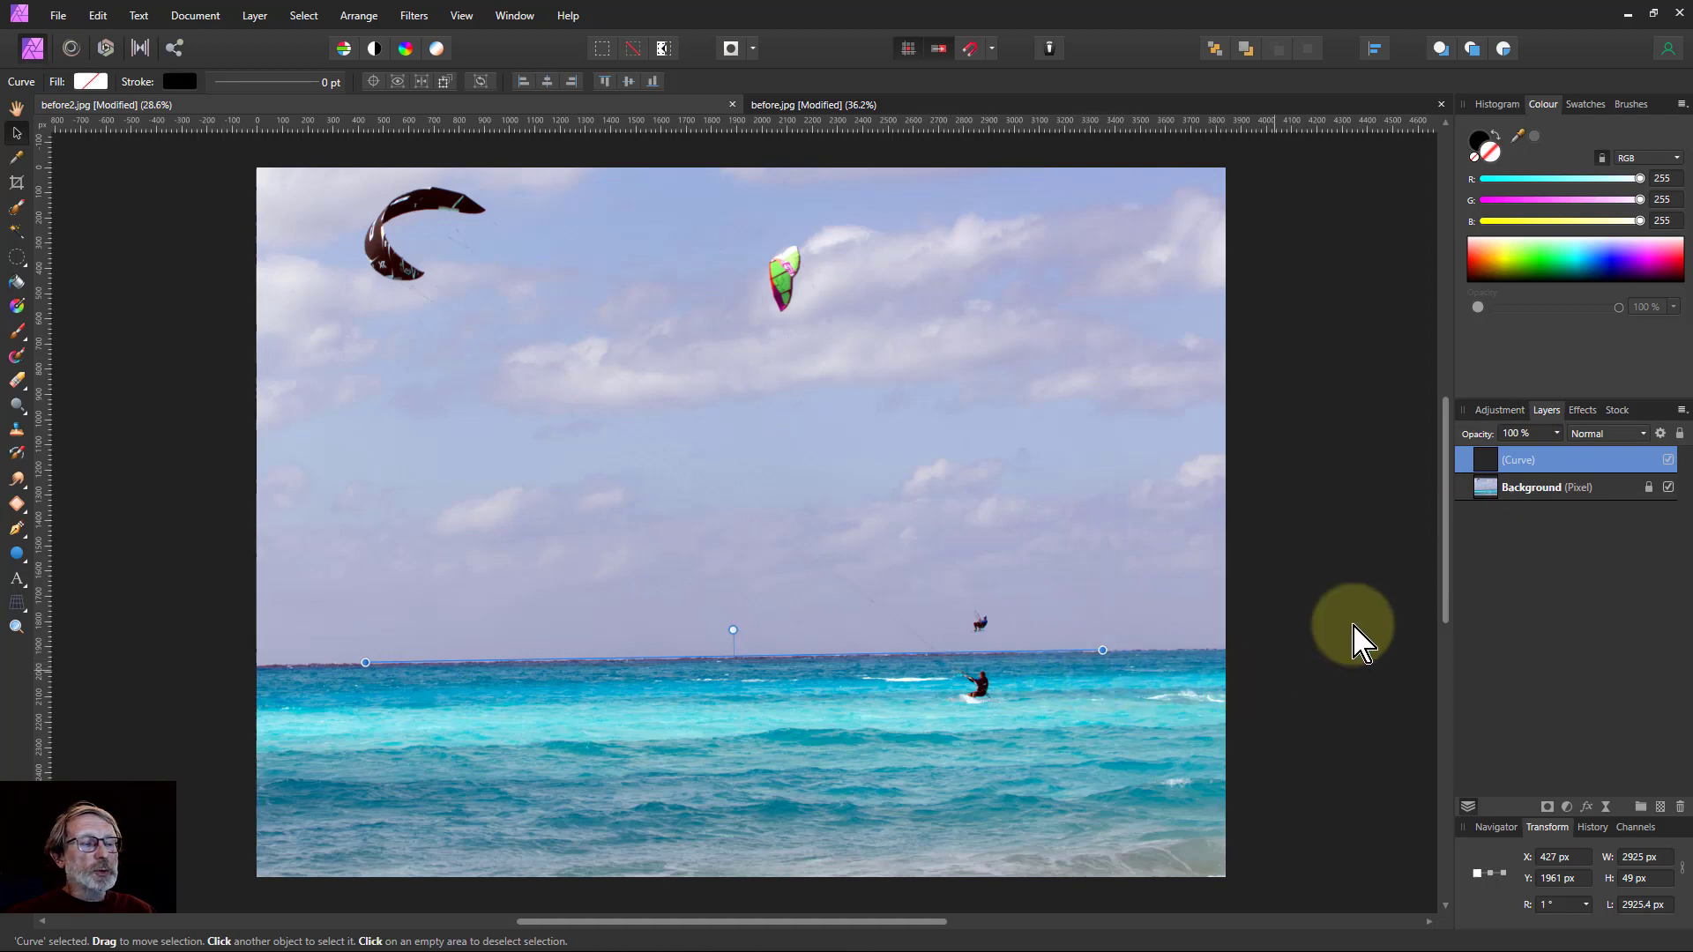
left_click(1545, 490, "shift")
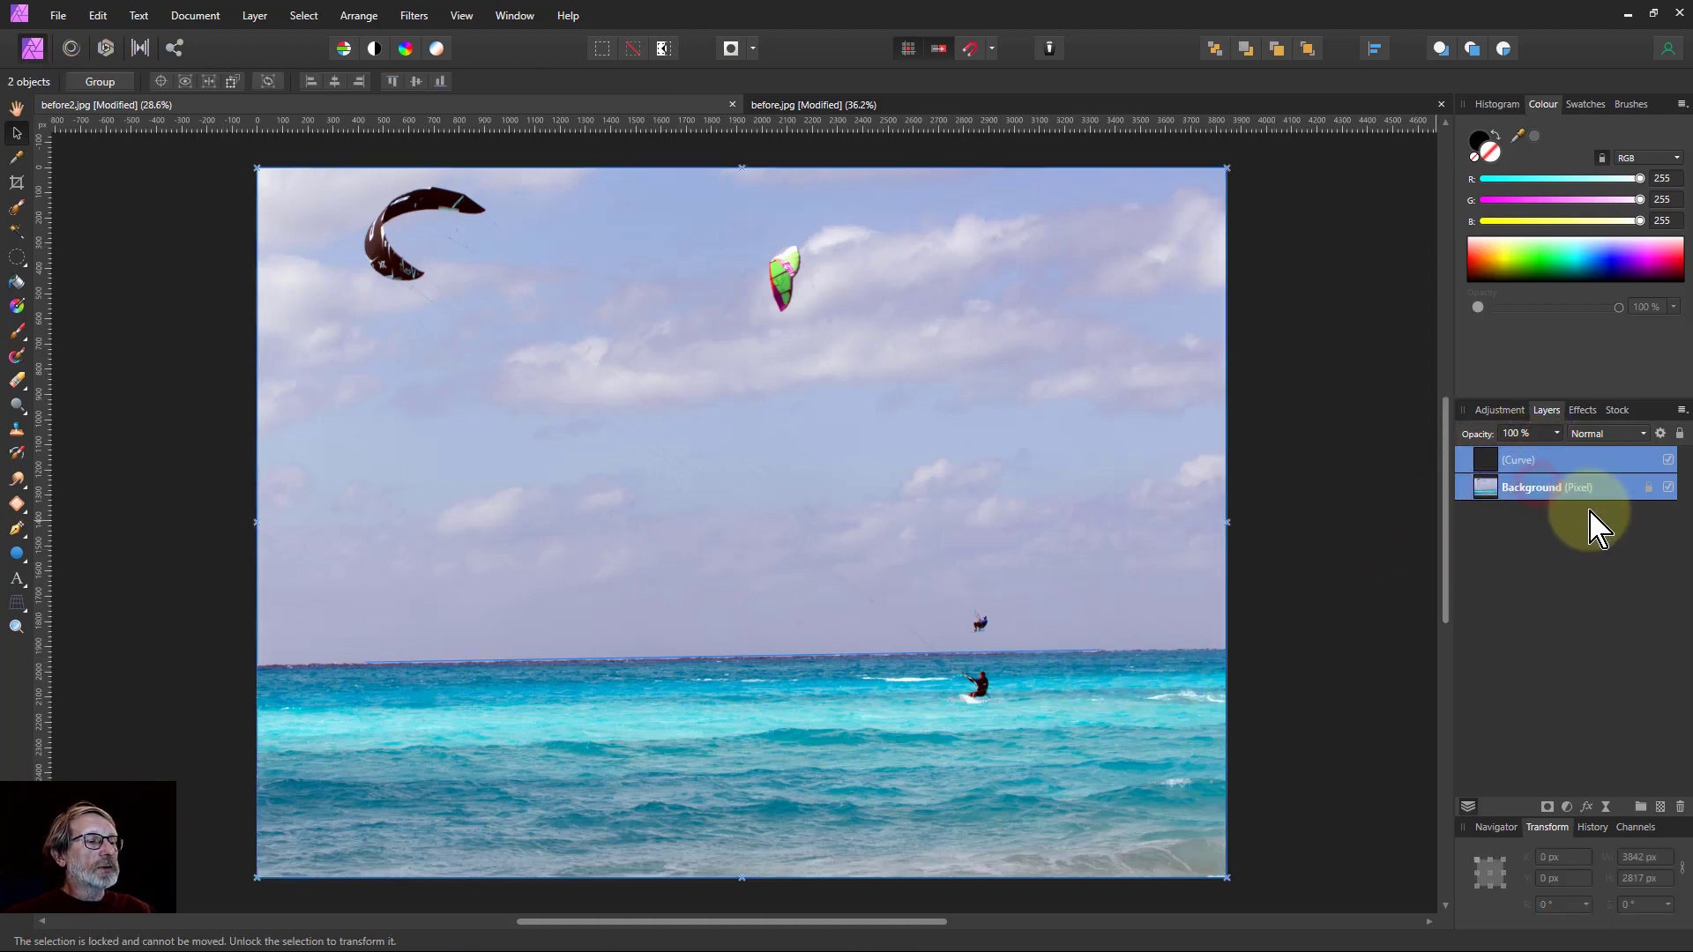
Unlock the Background, rotate both layers by -1° to level the horizon, then delete the measuring line
left_click(1646, 487)
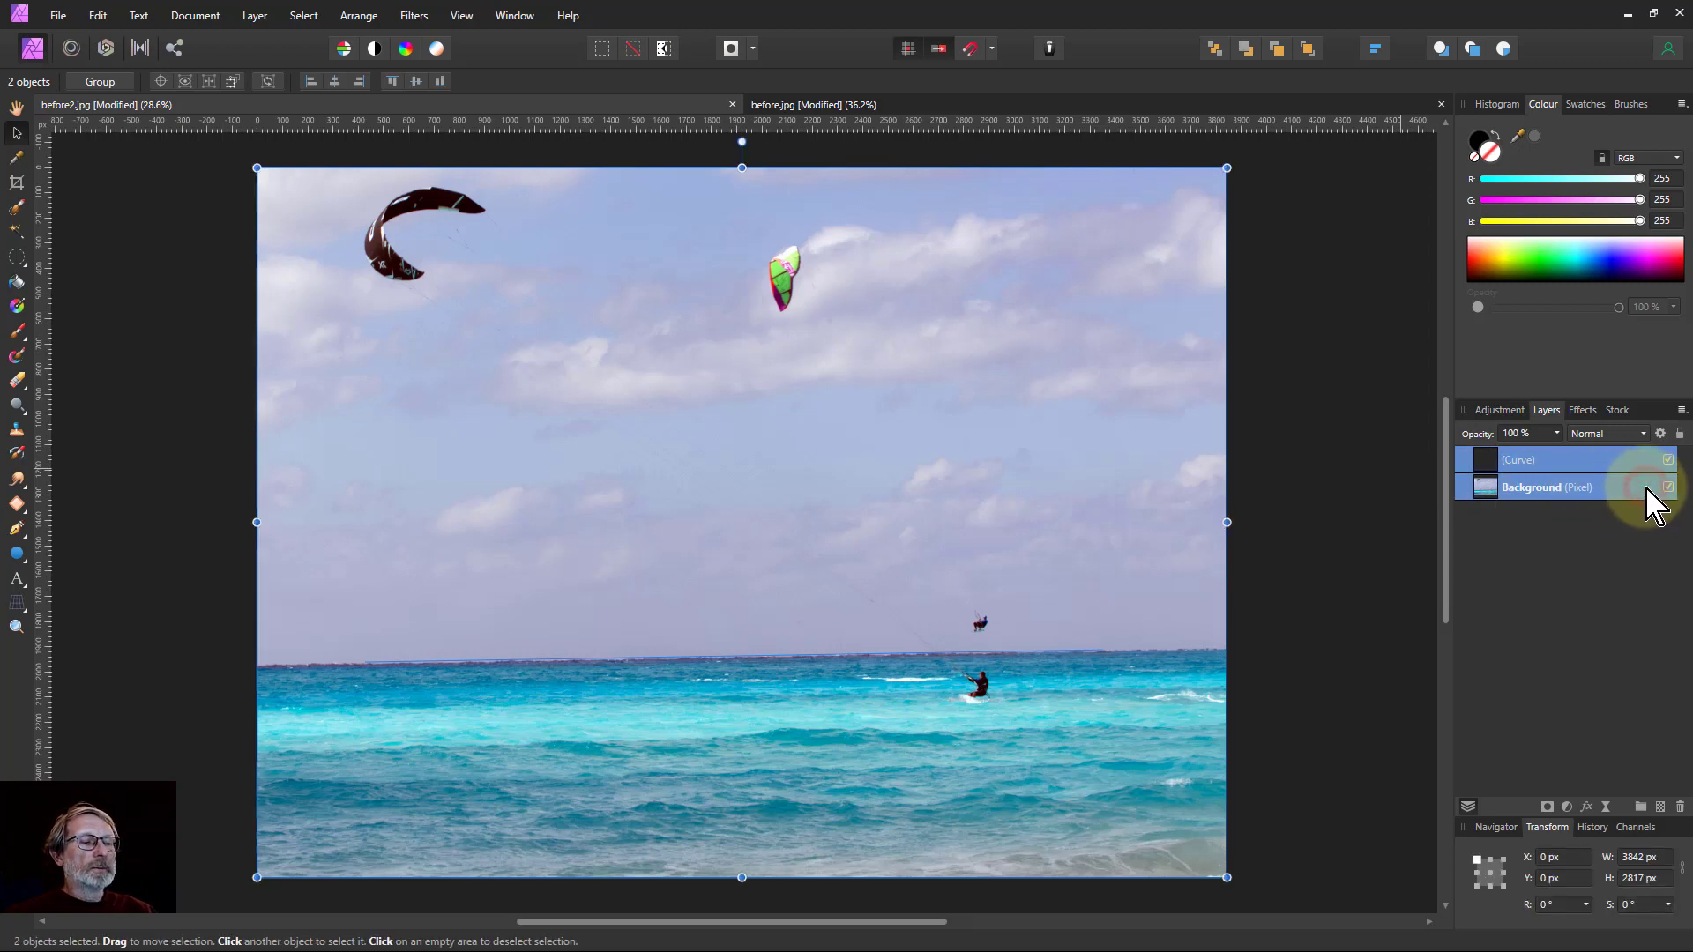
left_click(1556, 905)
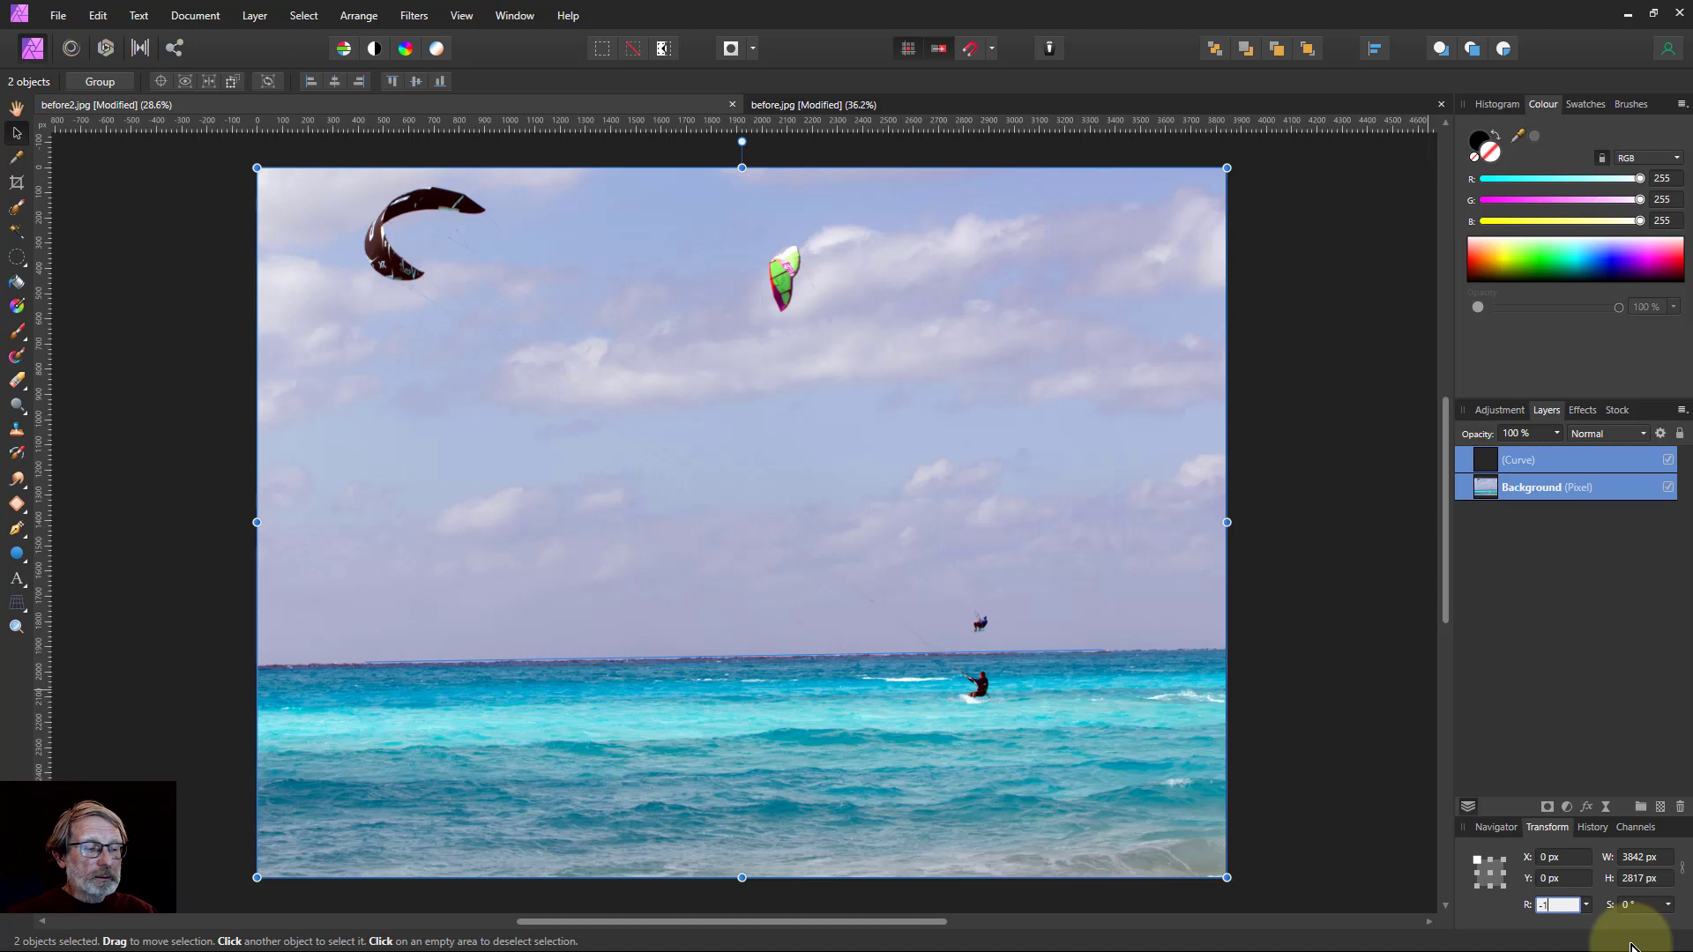
key("Return")
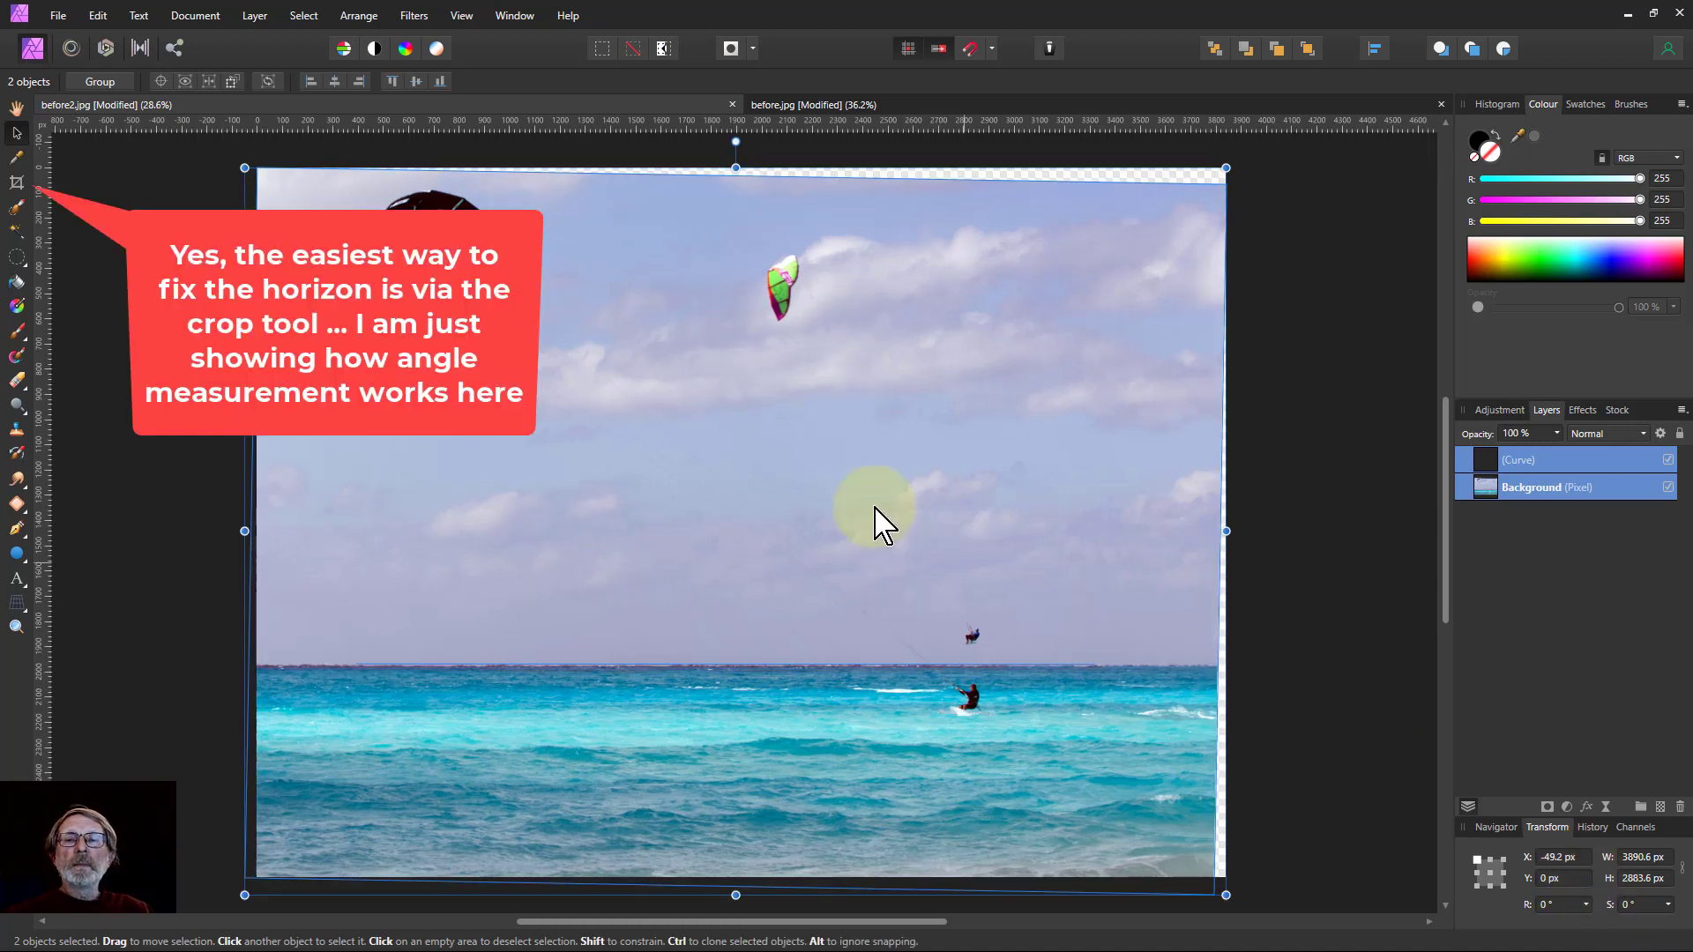
left_click(1504, 463)
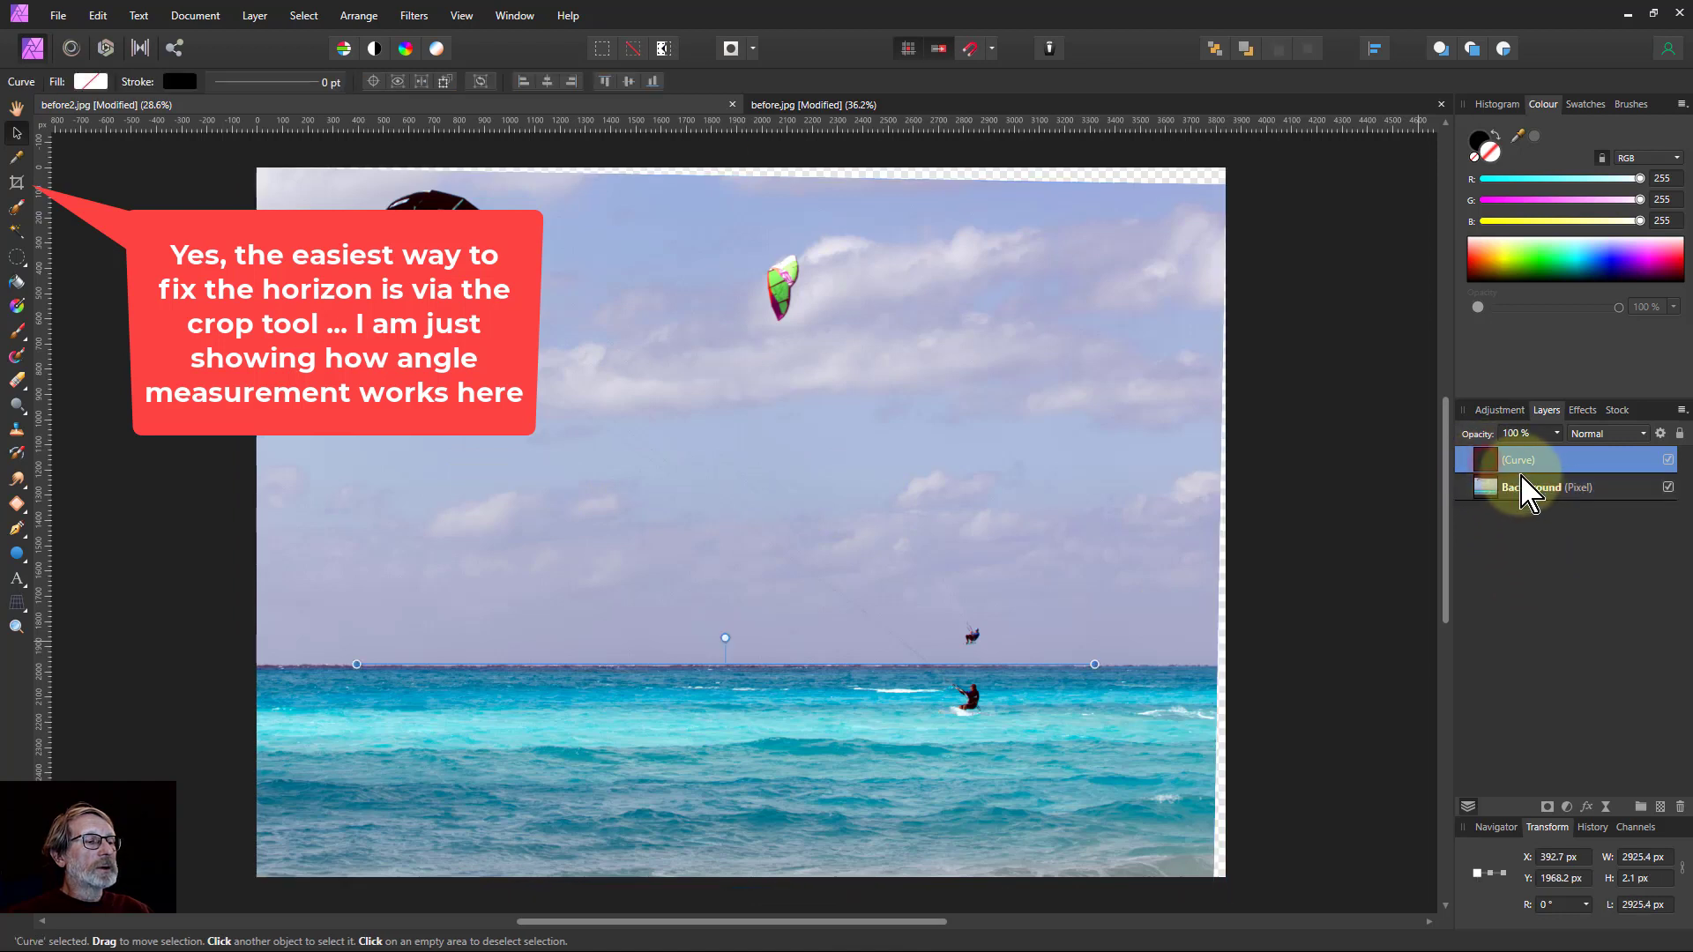
key("Delete")
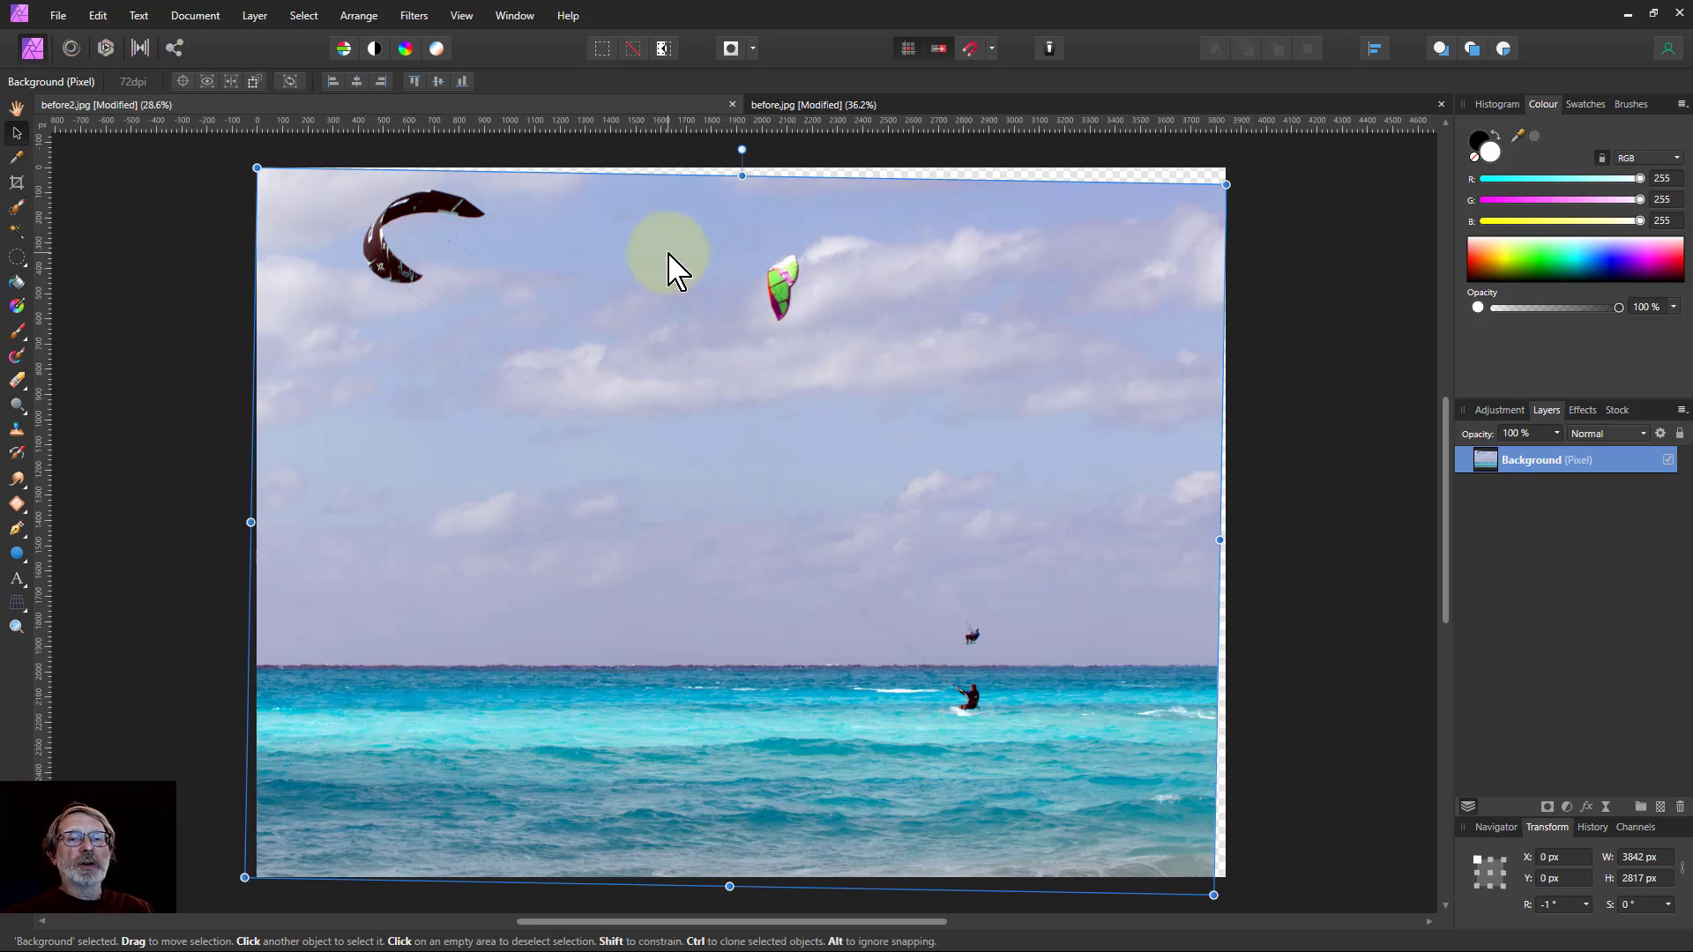
In before.jpg, zoom to the porch and draw a straight Pen line along the roof gutter
left_click(1111, 104)
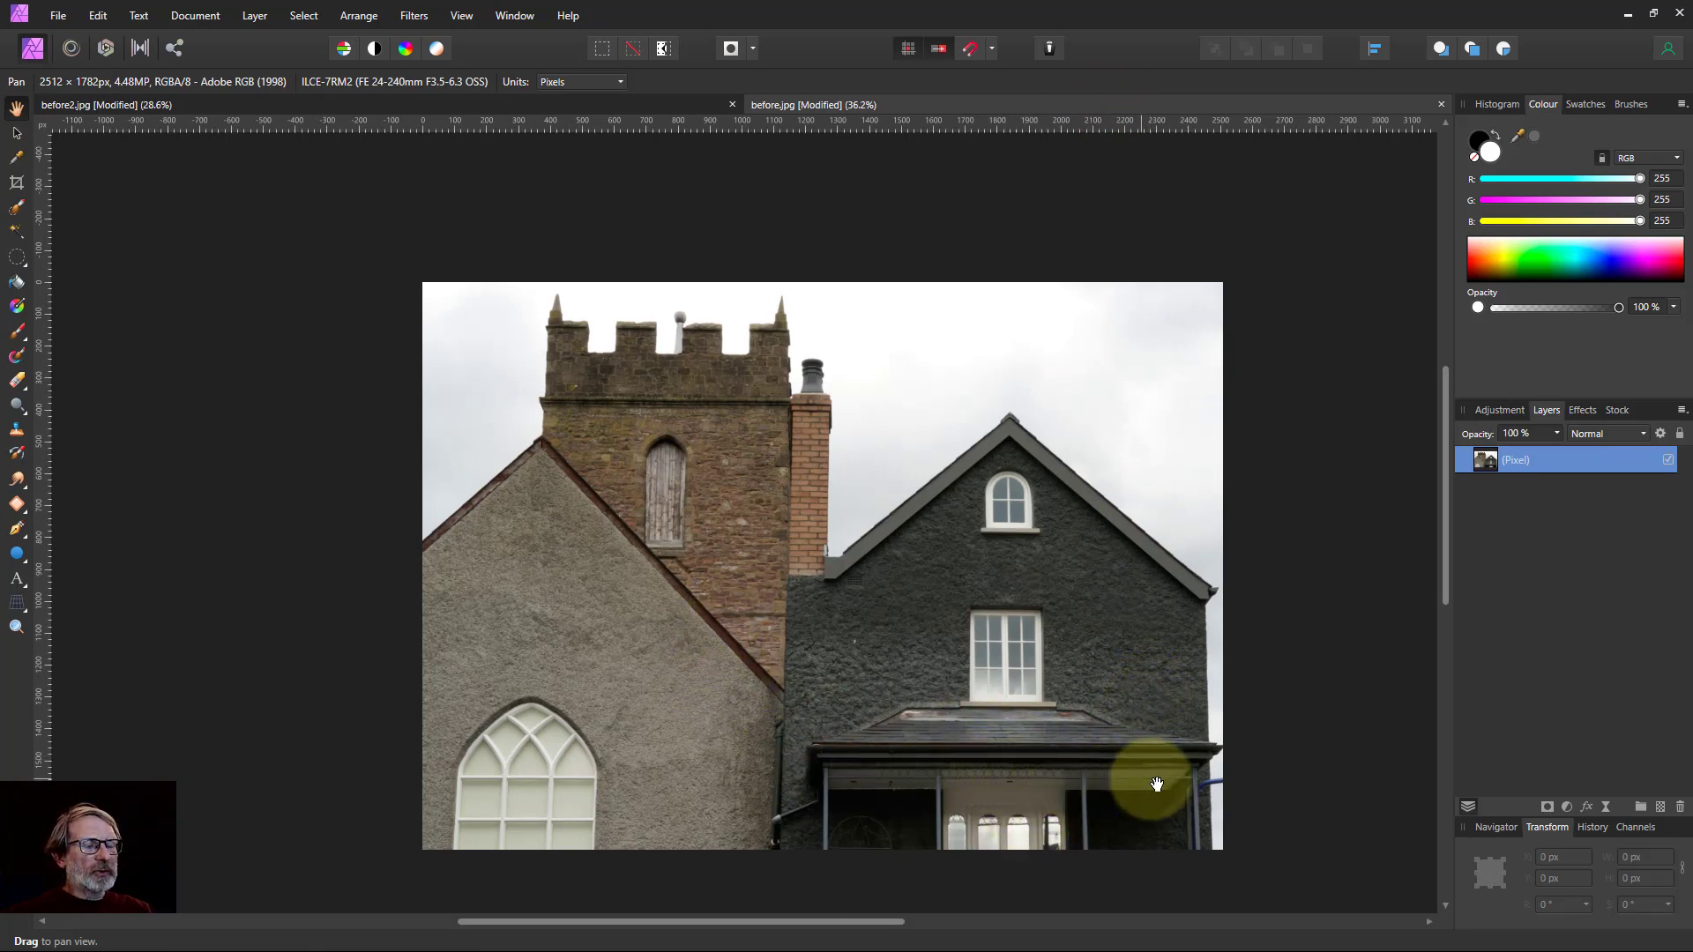
scroll(1192, 767, "up", 2)
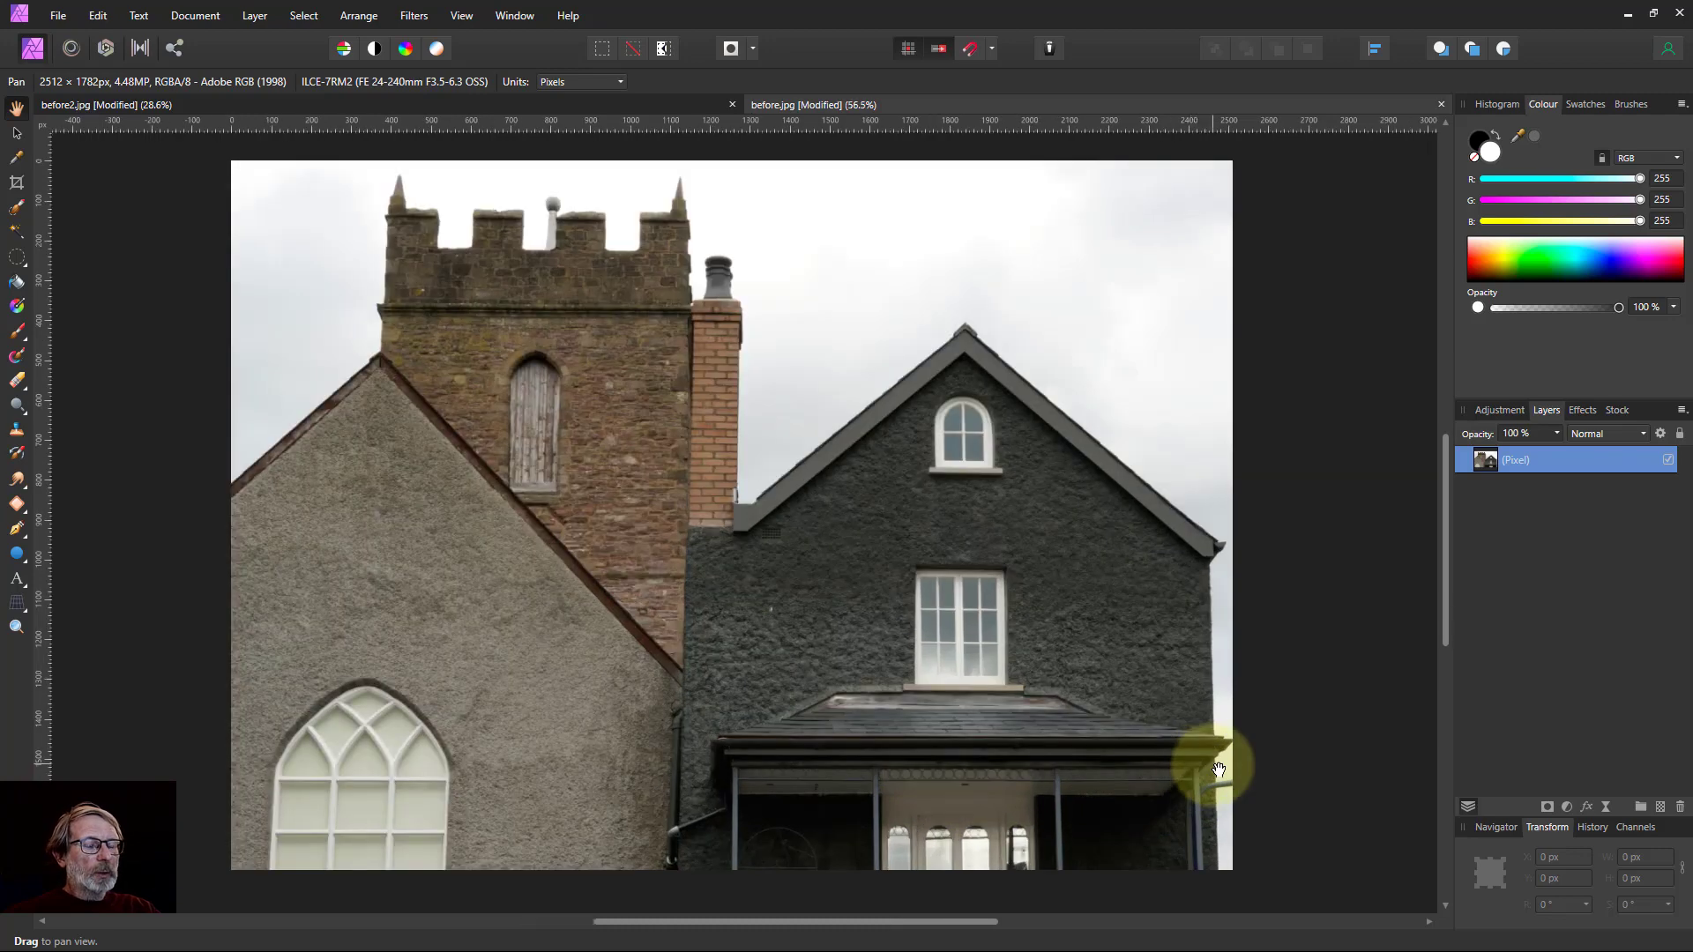
scroll(1190, 743, "up", 4)
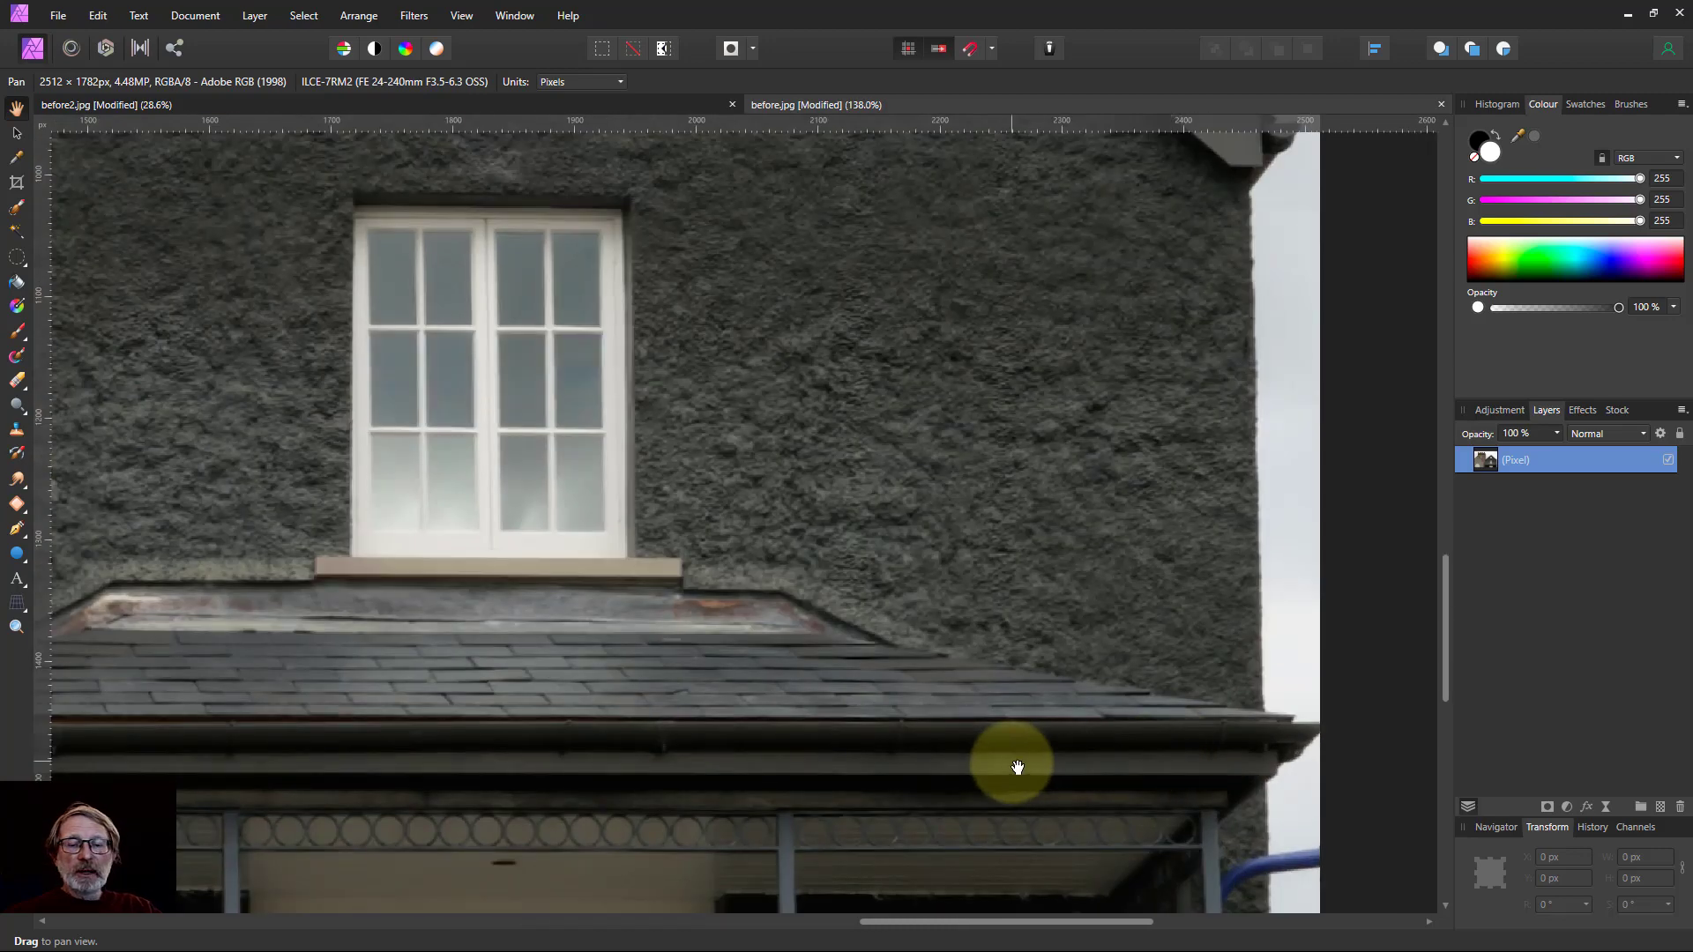
scroll(1017, 767, "down", 1)
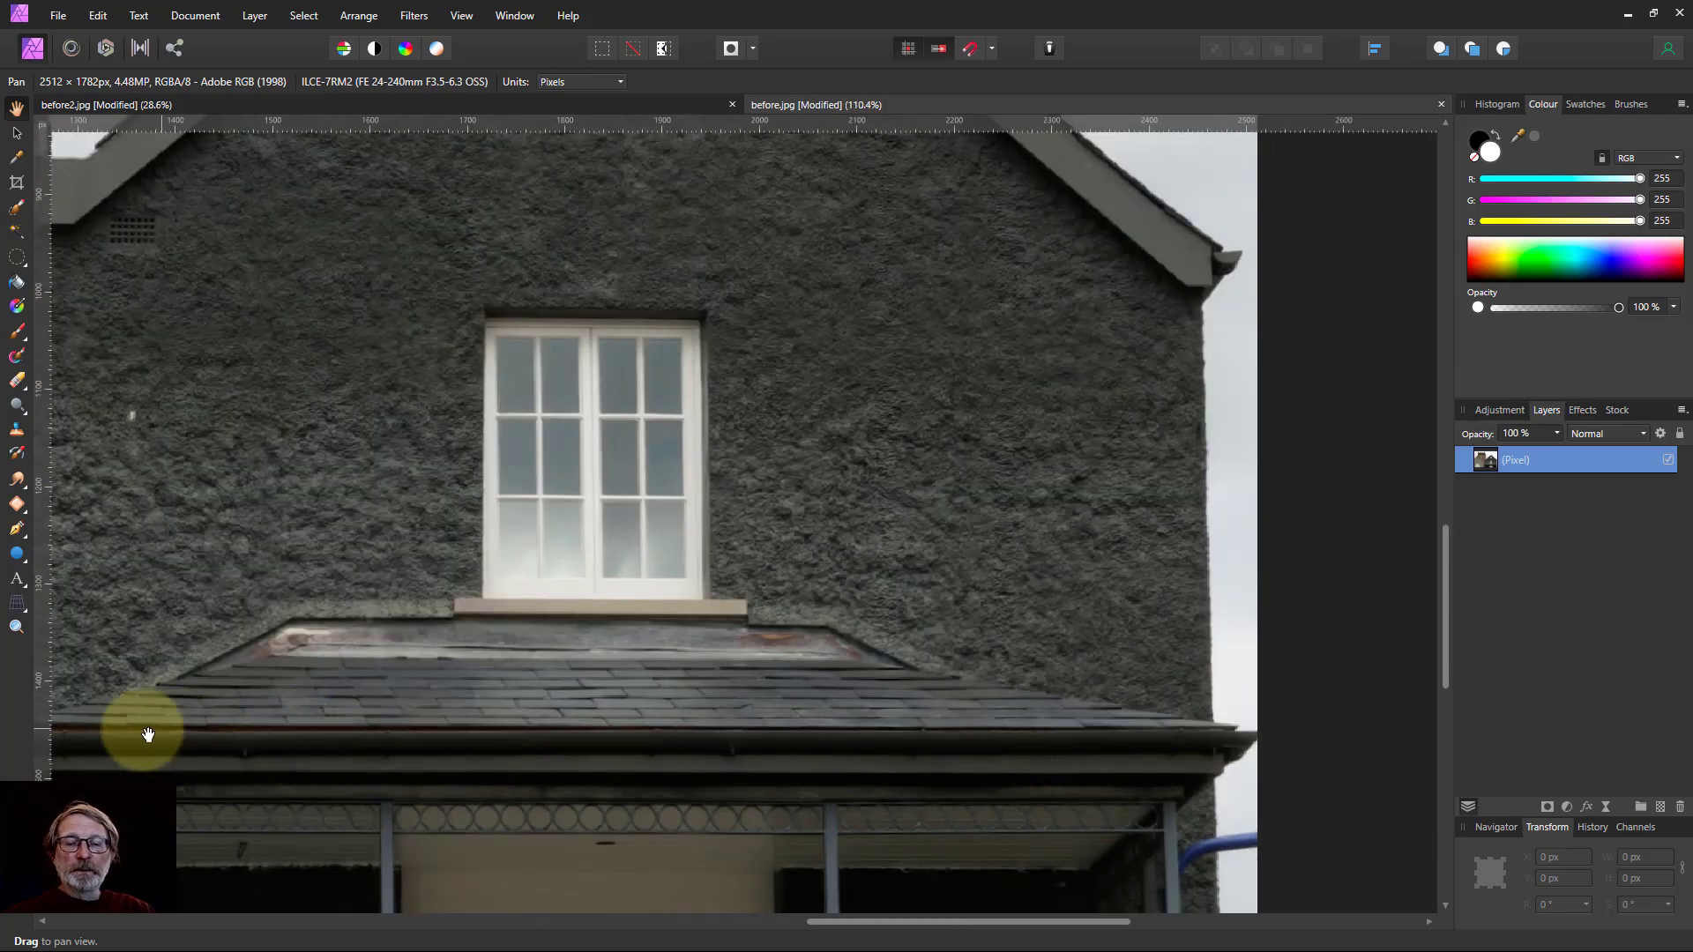
left_click(16, 530)
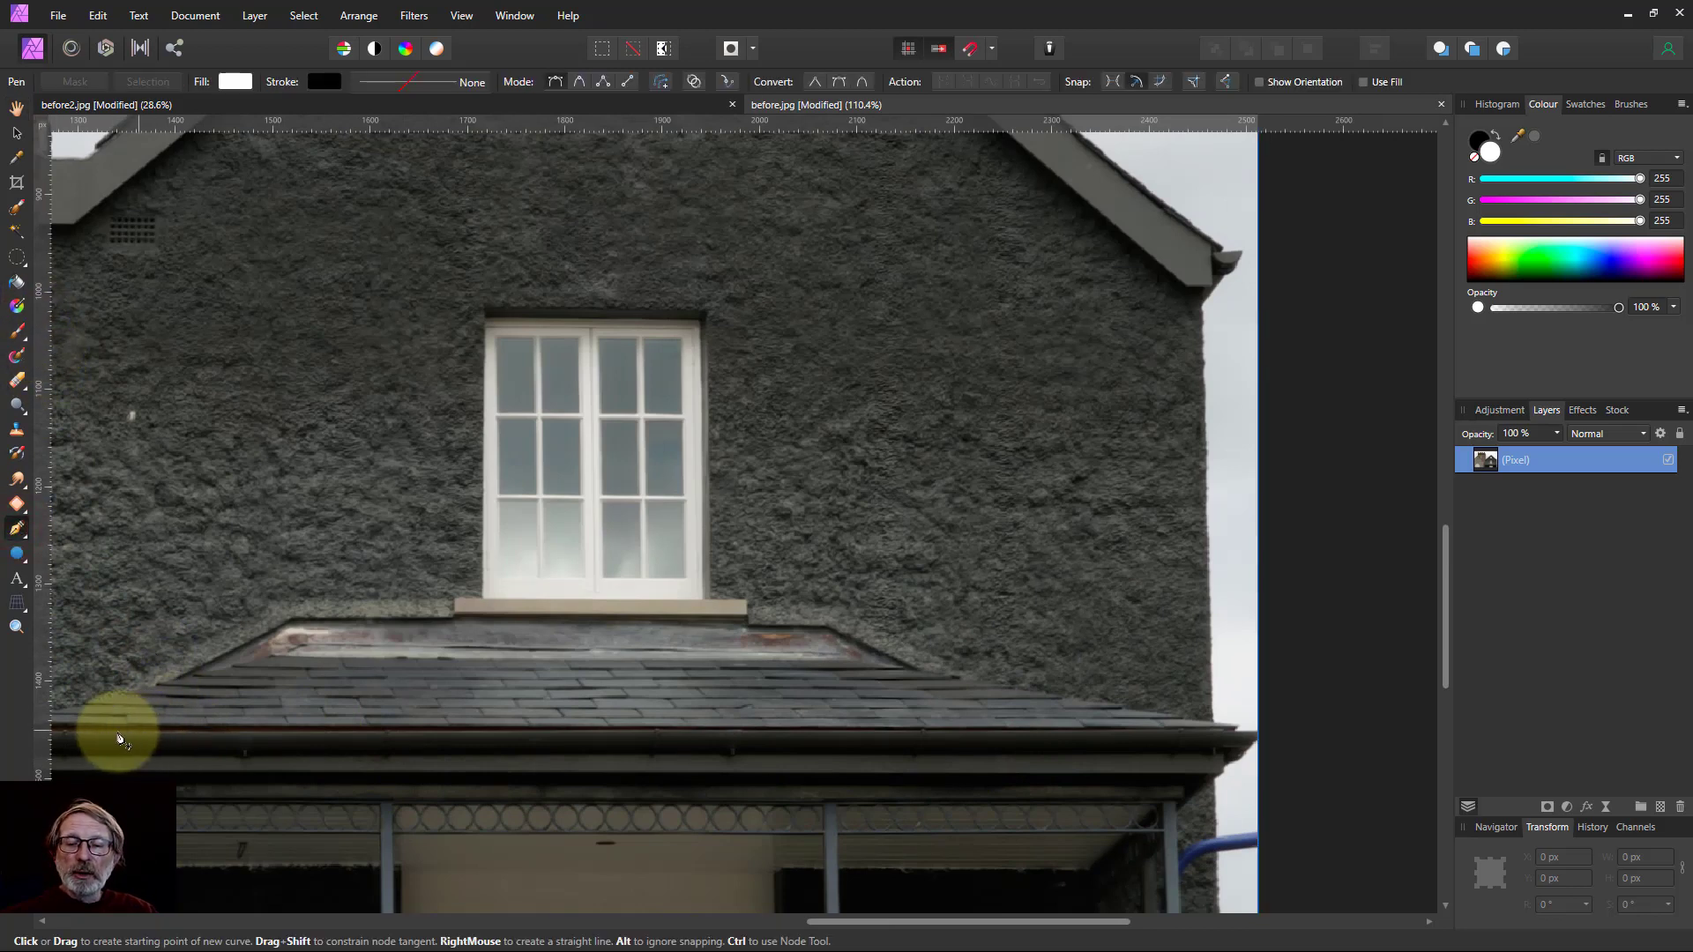
left_click(89, 732)
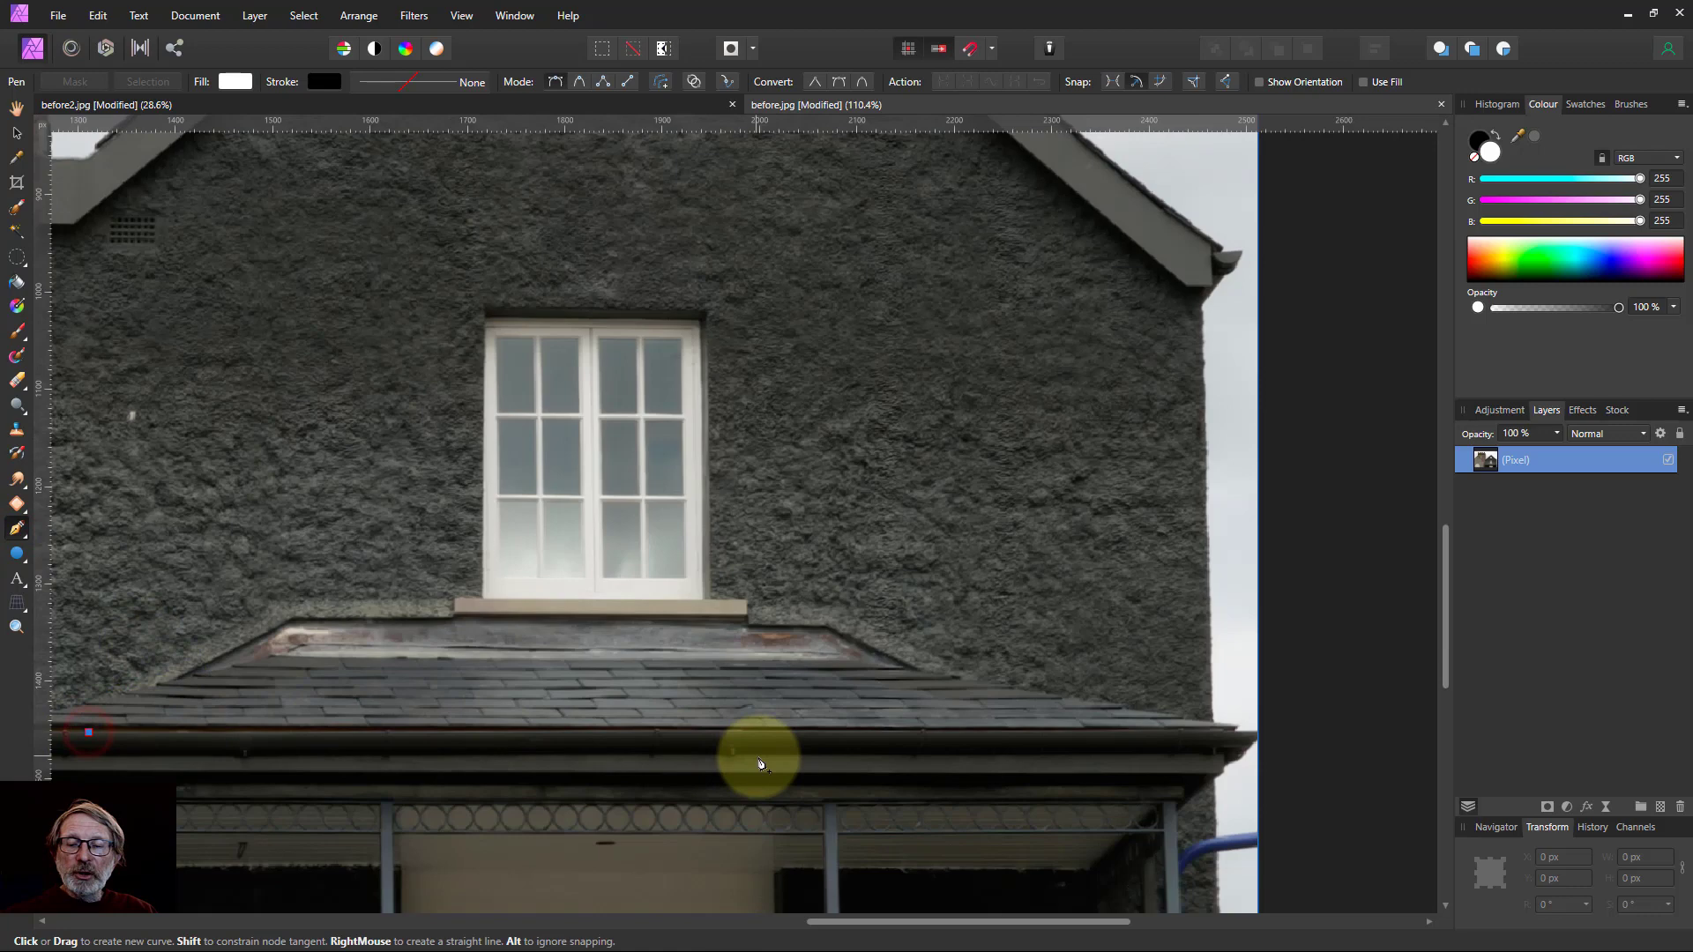
left_click(1170, 733)
key("Escape")
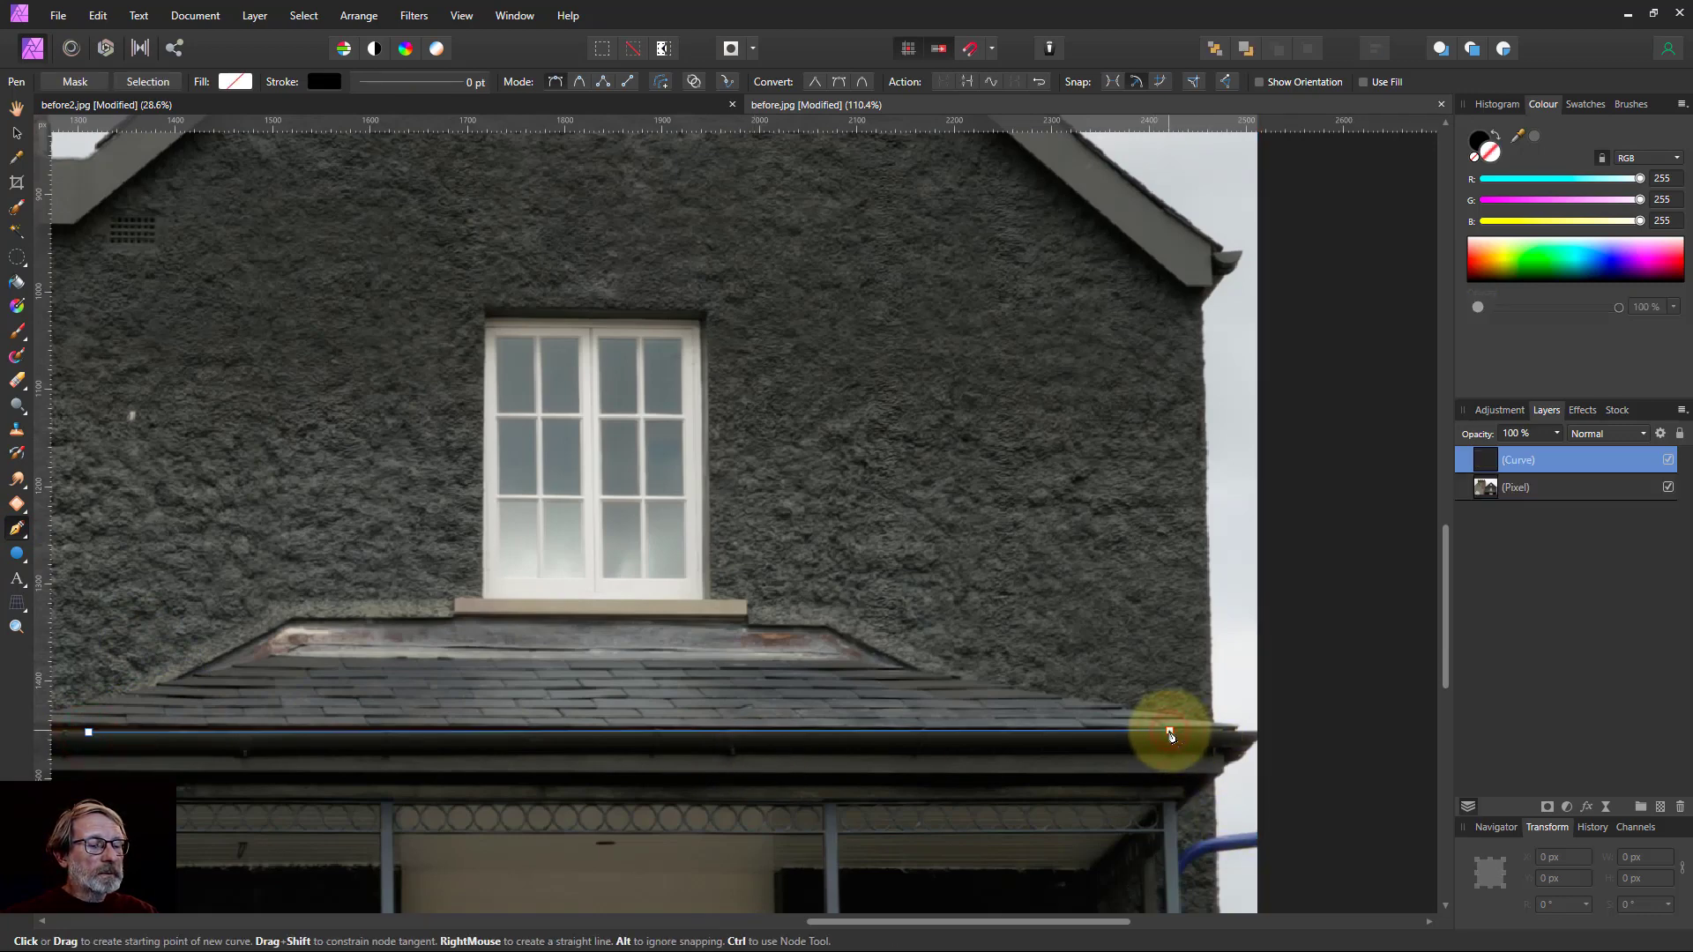
Nudge the gutter line's left node onto the edge so it reads 0.1°, then zoom out to 88.3%
left_click(17, 135)
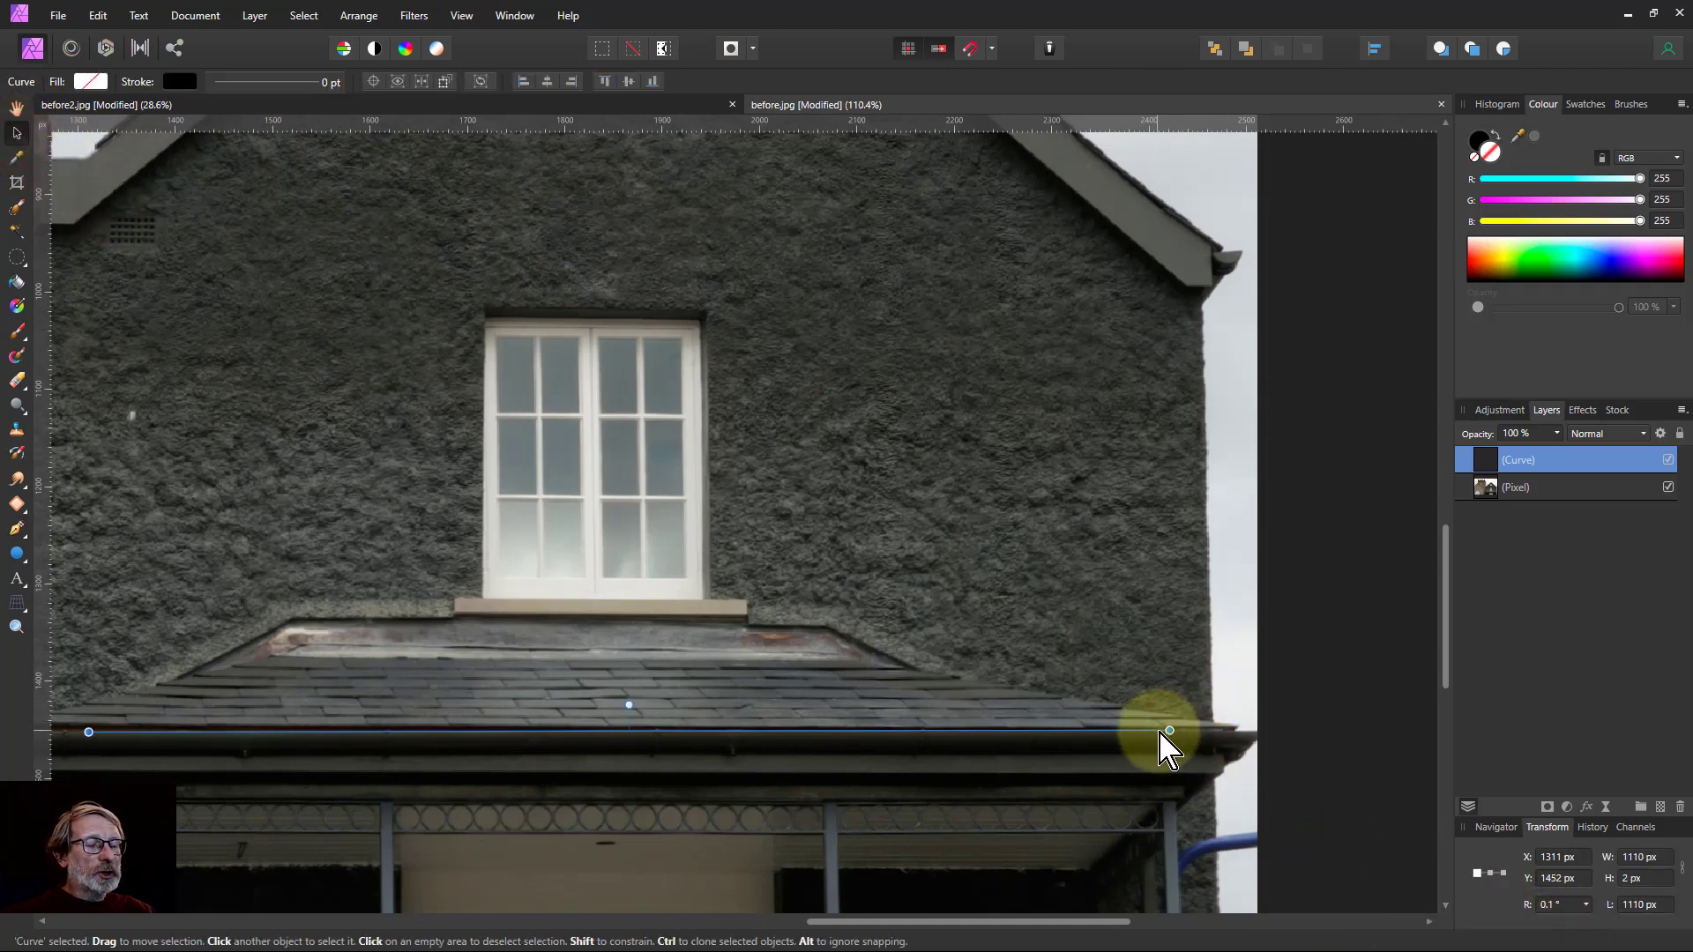
left_click(15, 533)
left_click(63, 558)
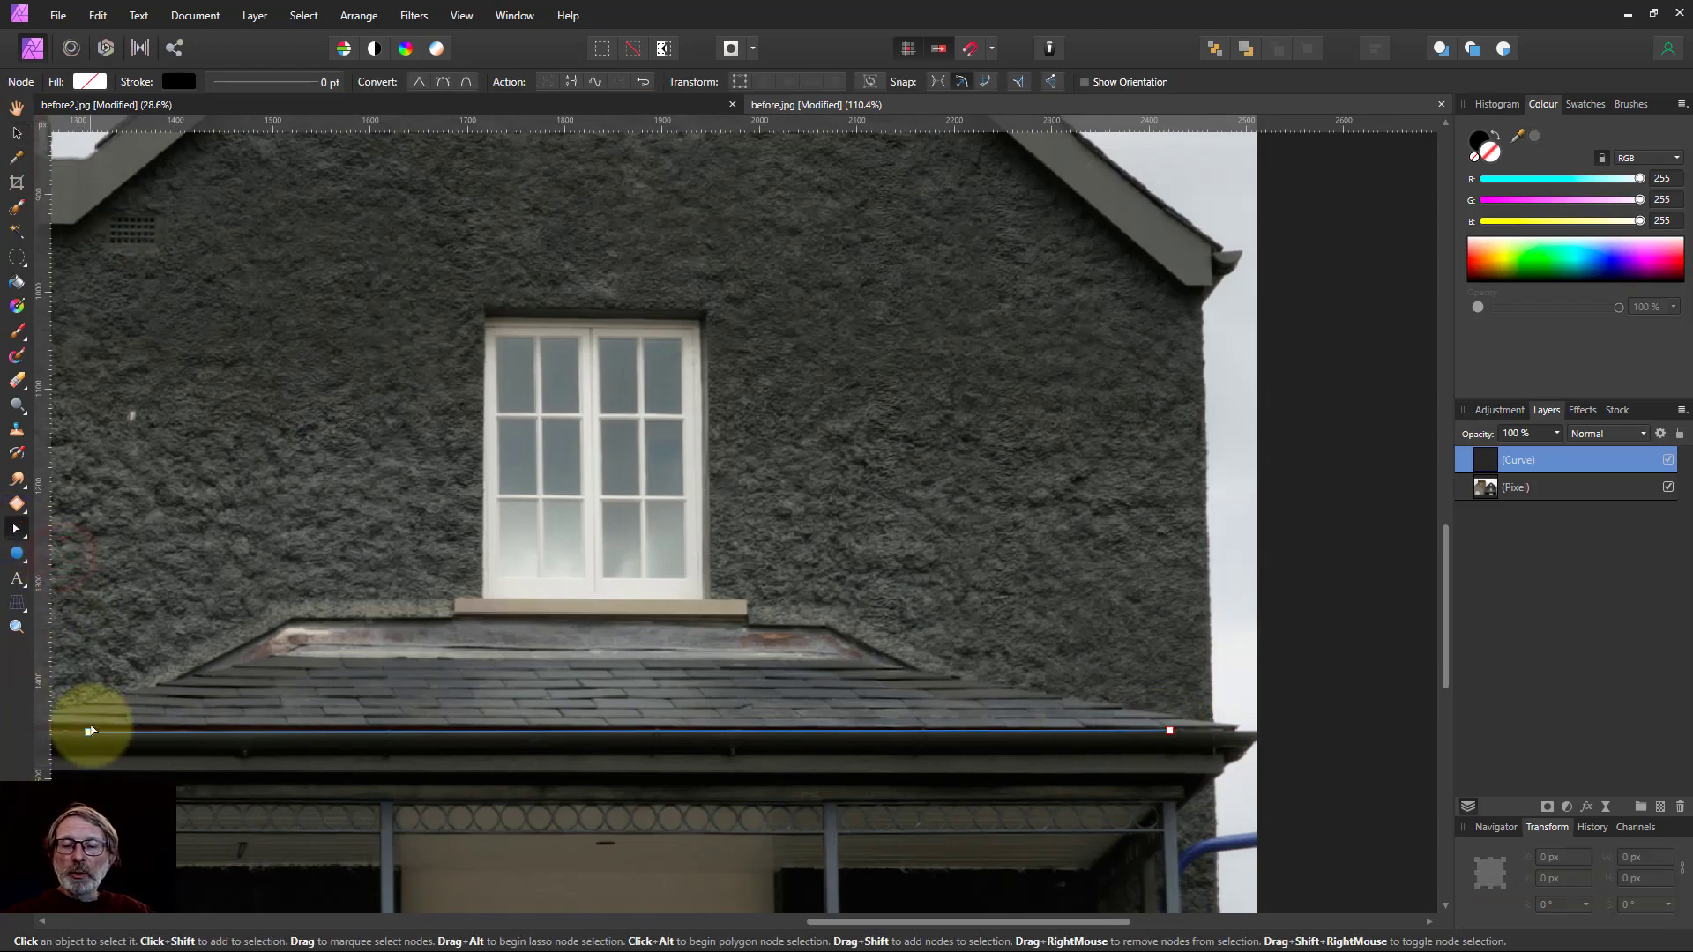
left_click_drag(88, 733, 88, 737)
left_click(17, 134)
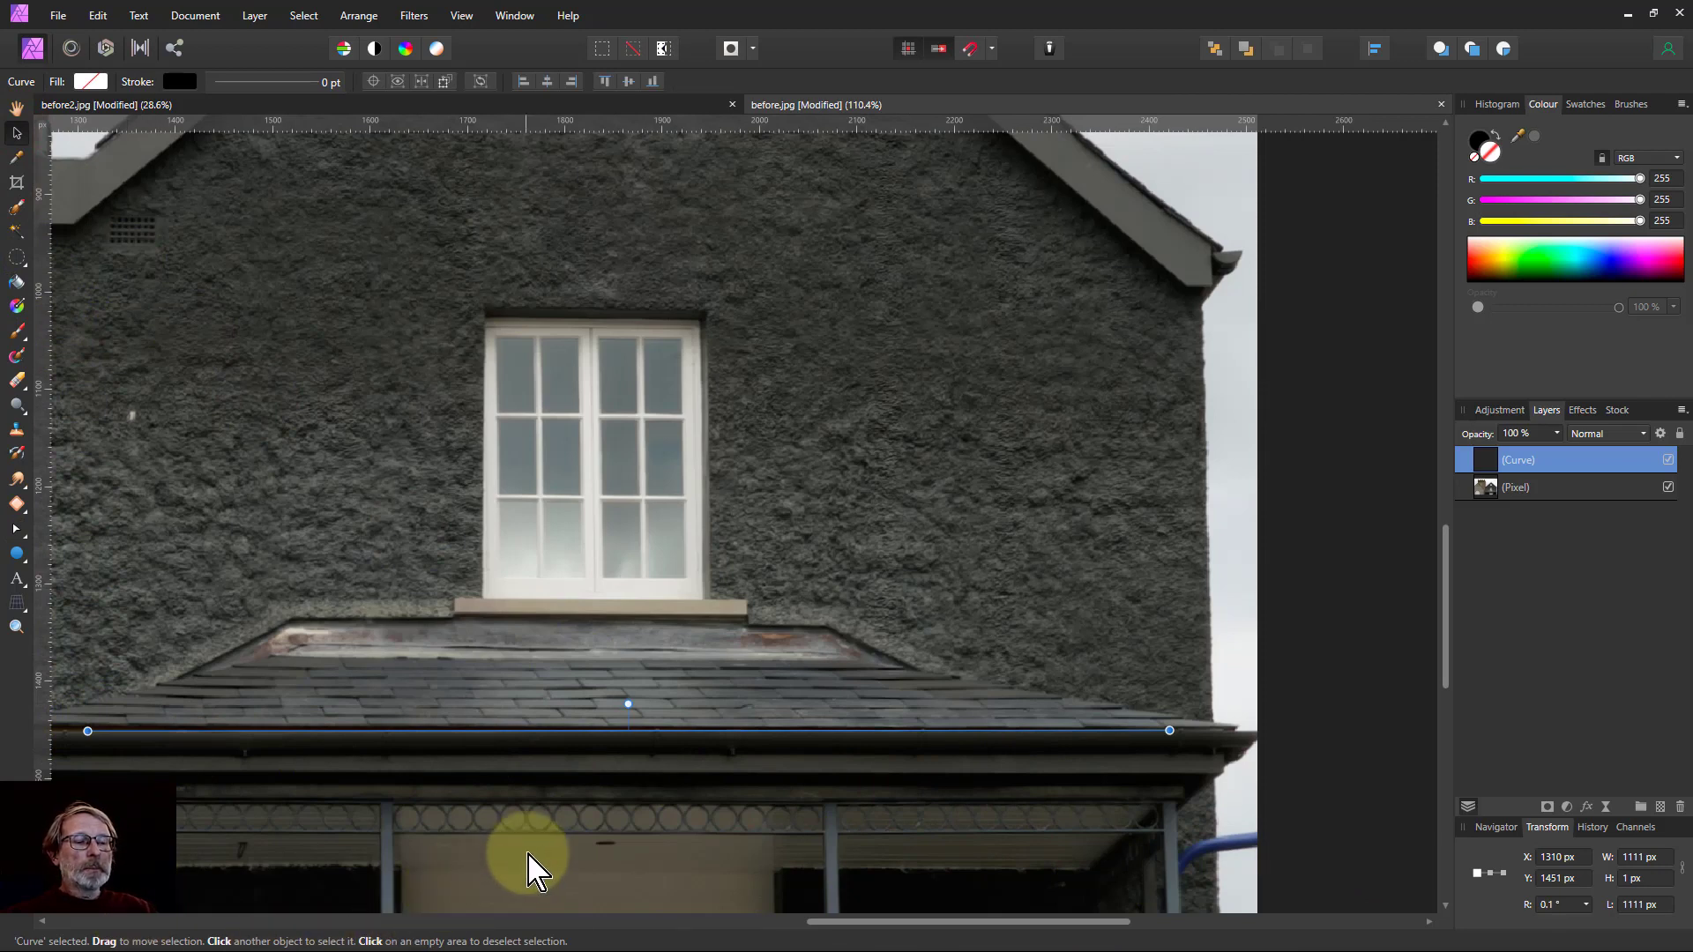
left_click_drag(849, 921, 790, 922)
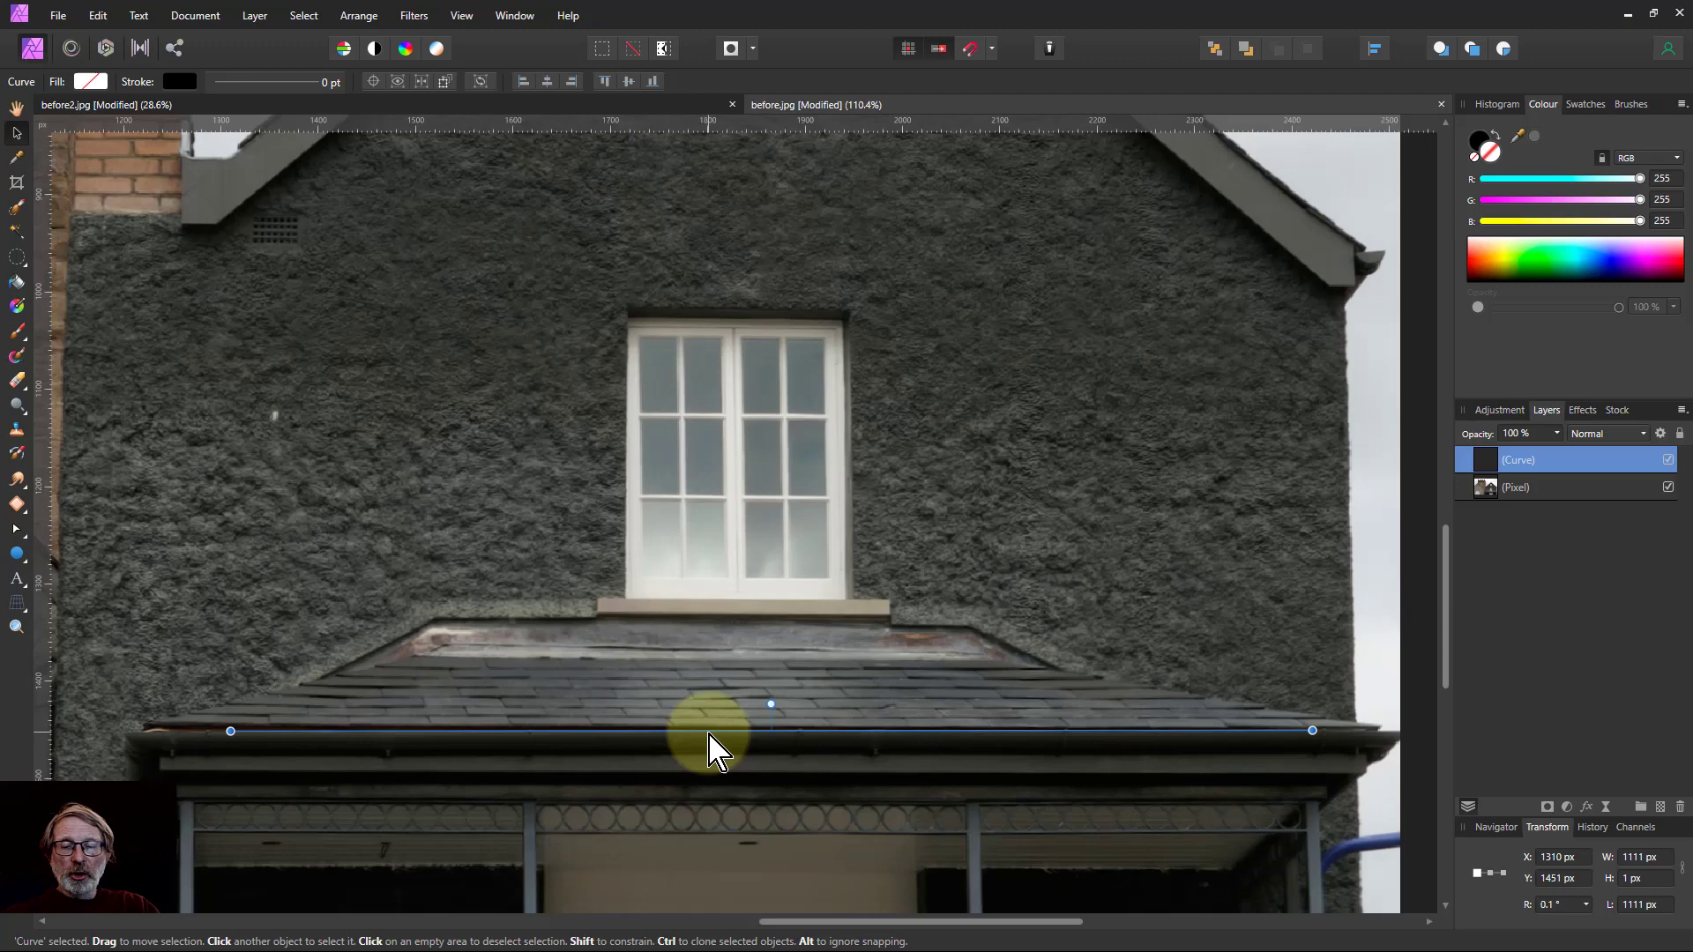
scroll(710, 744, "down", 1)
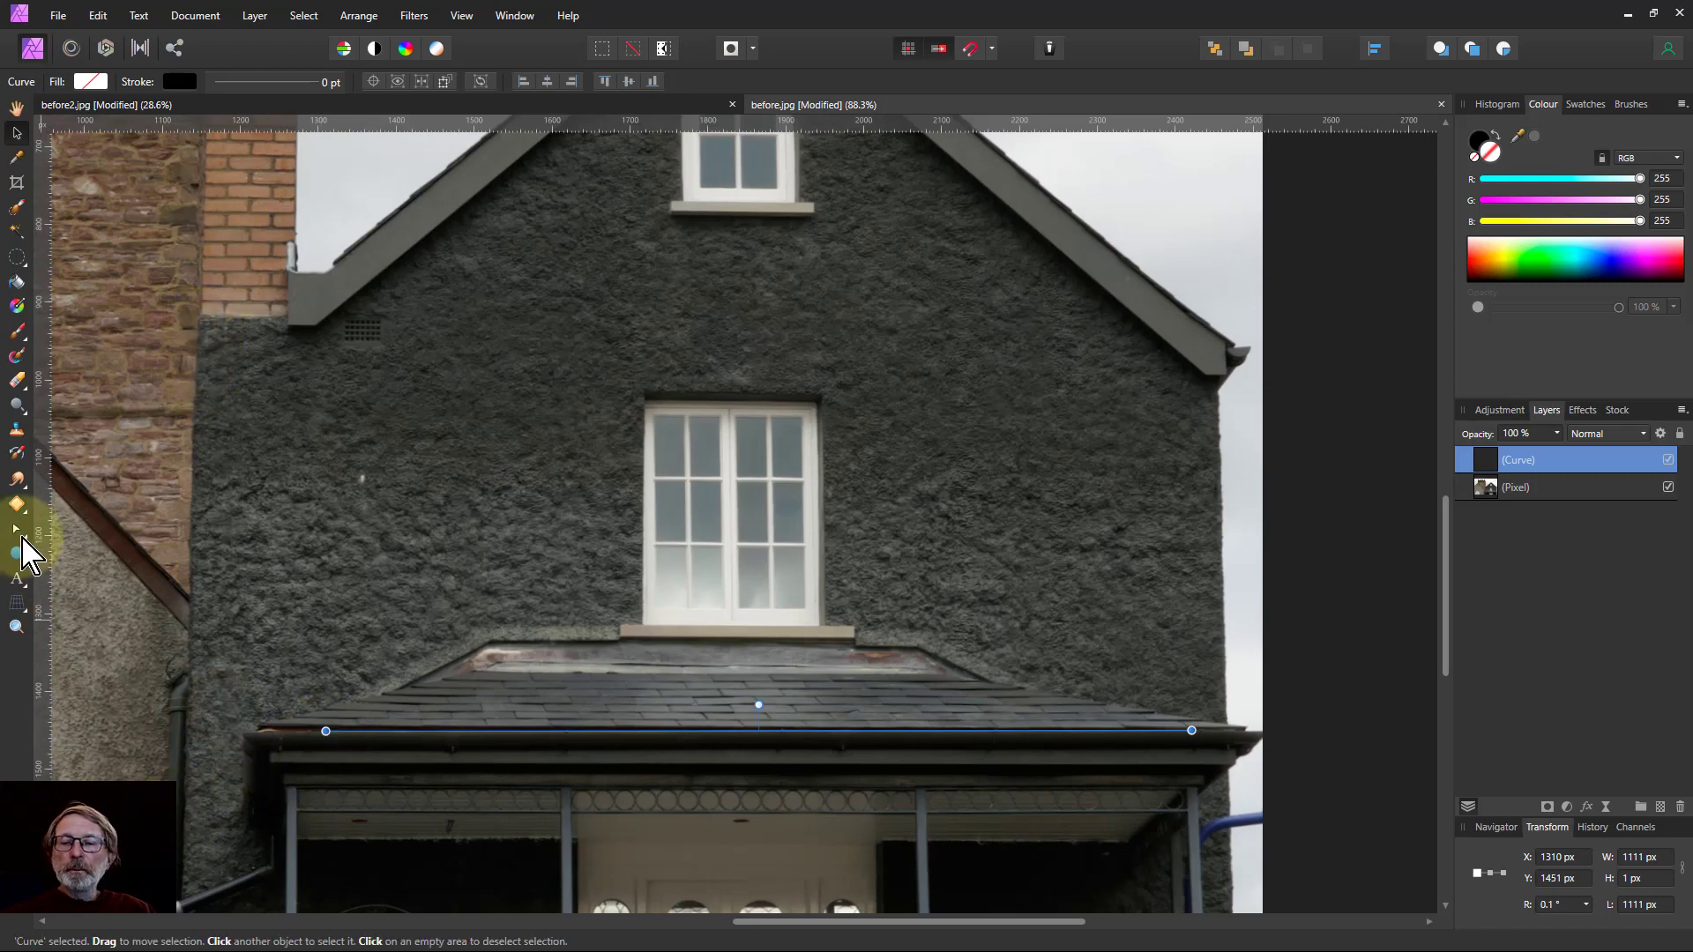
Move the line's nodes to the left wall's base and top so it reads 88.6°, then zoom out
left_click(16, 528)
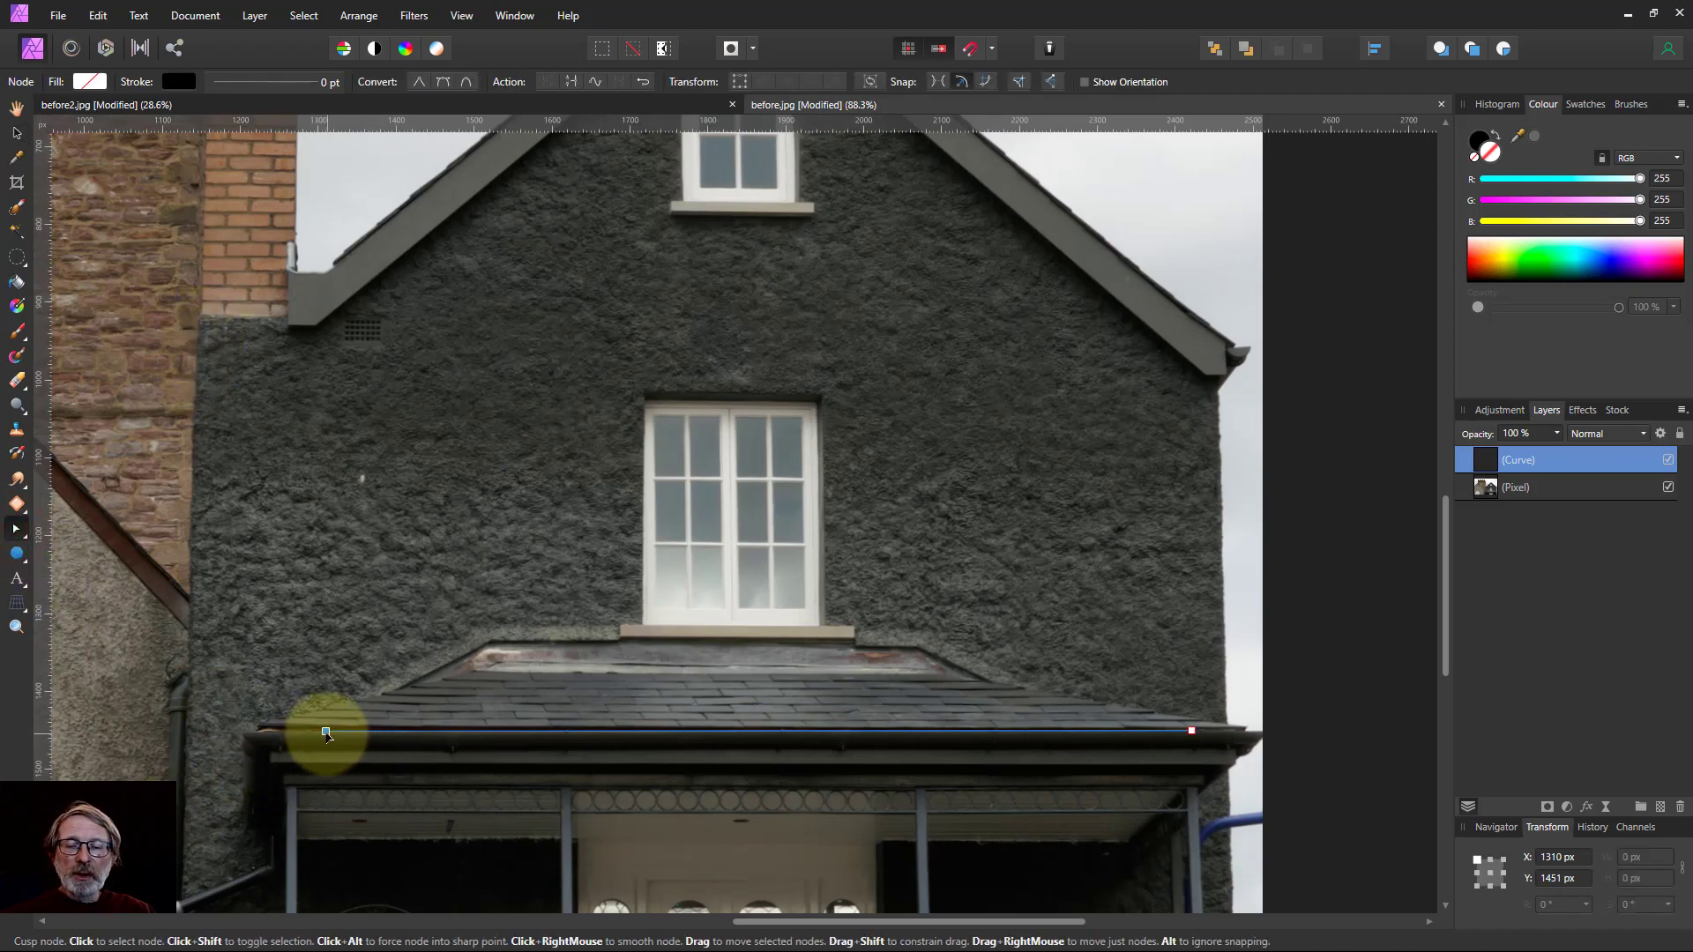
left_click_drag(325, 731, 187, 878)
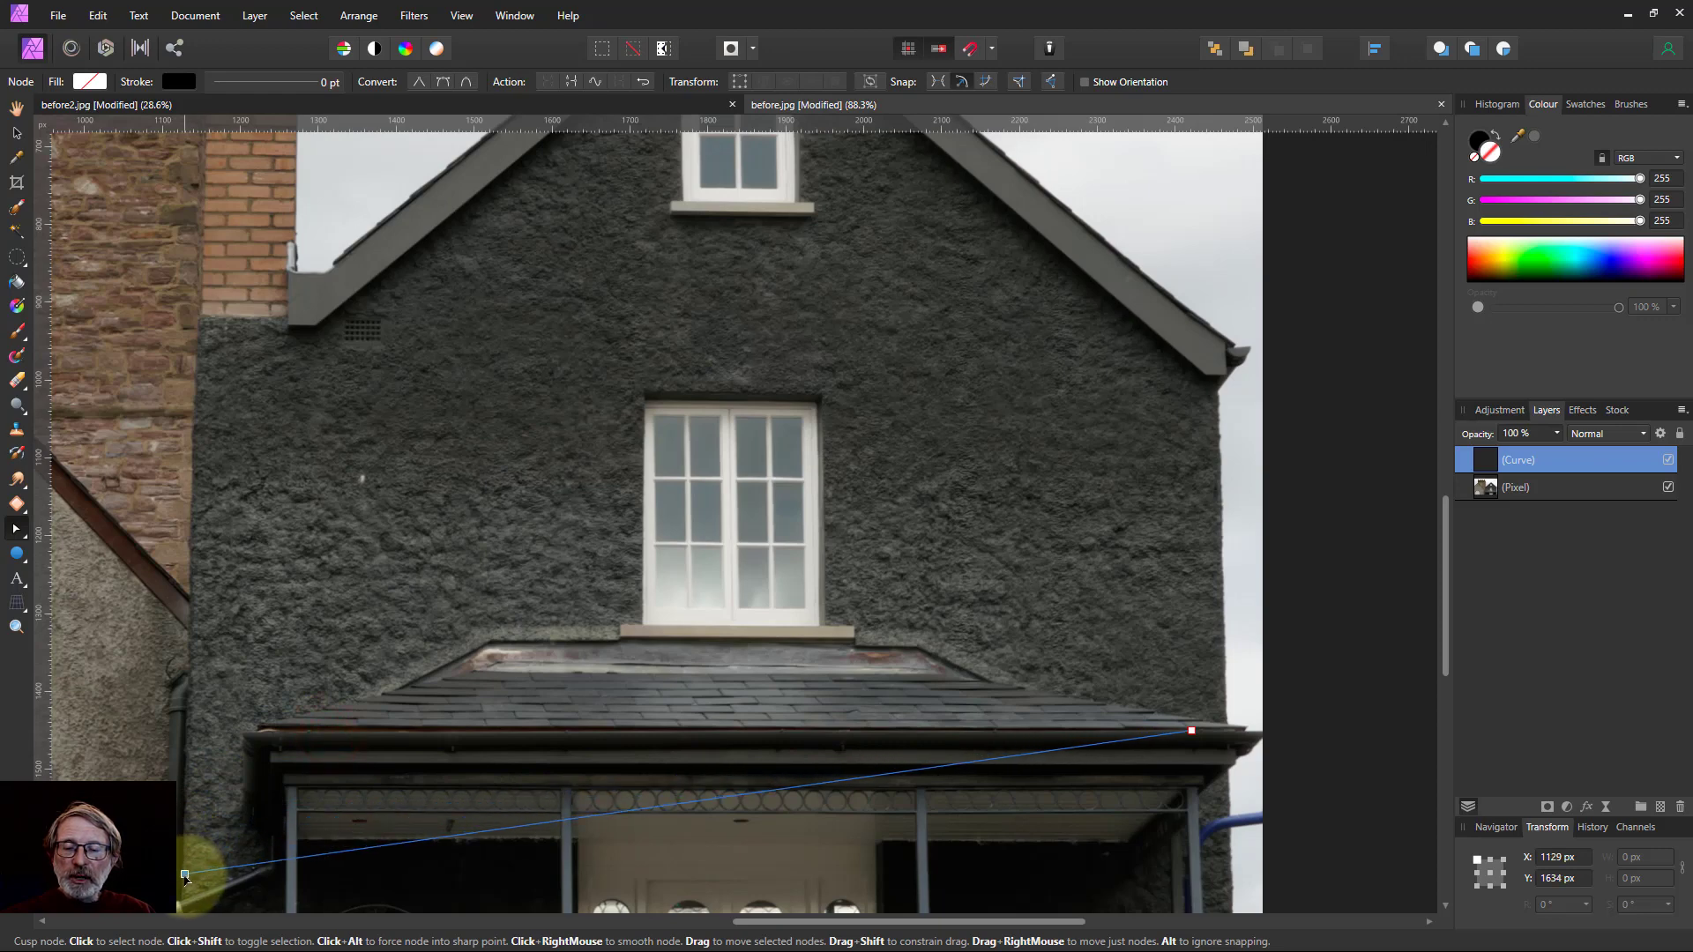
left_click_drag(1192, 730, 198, 363)
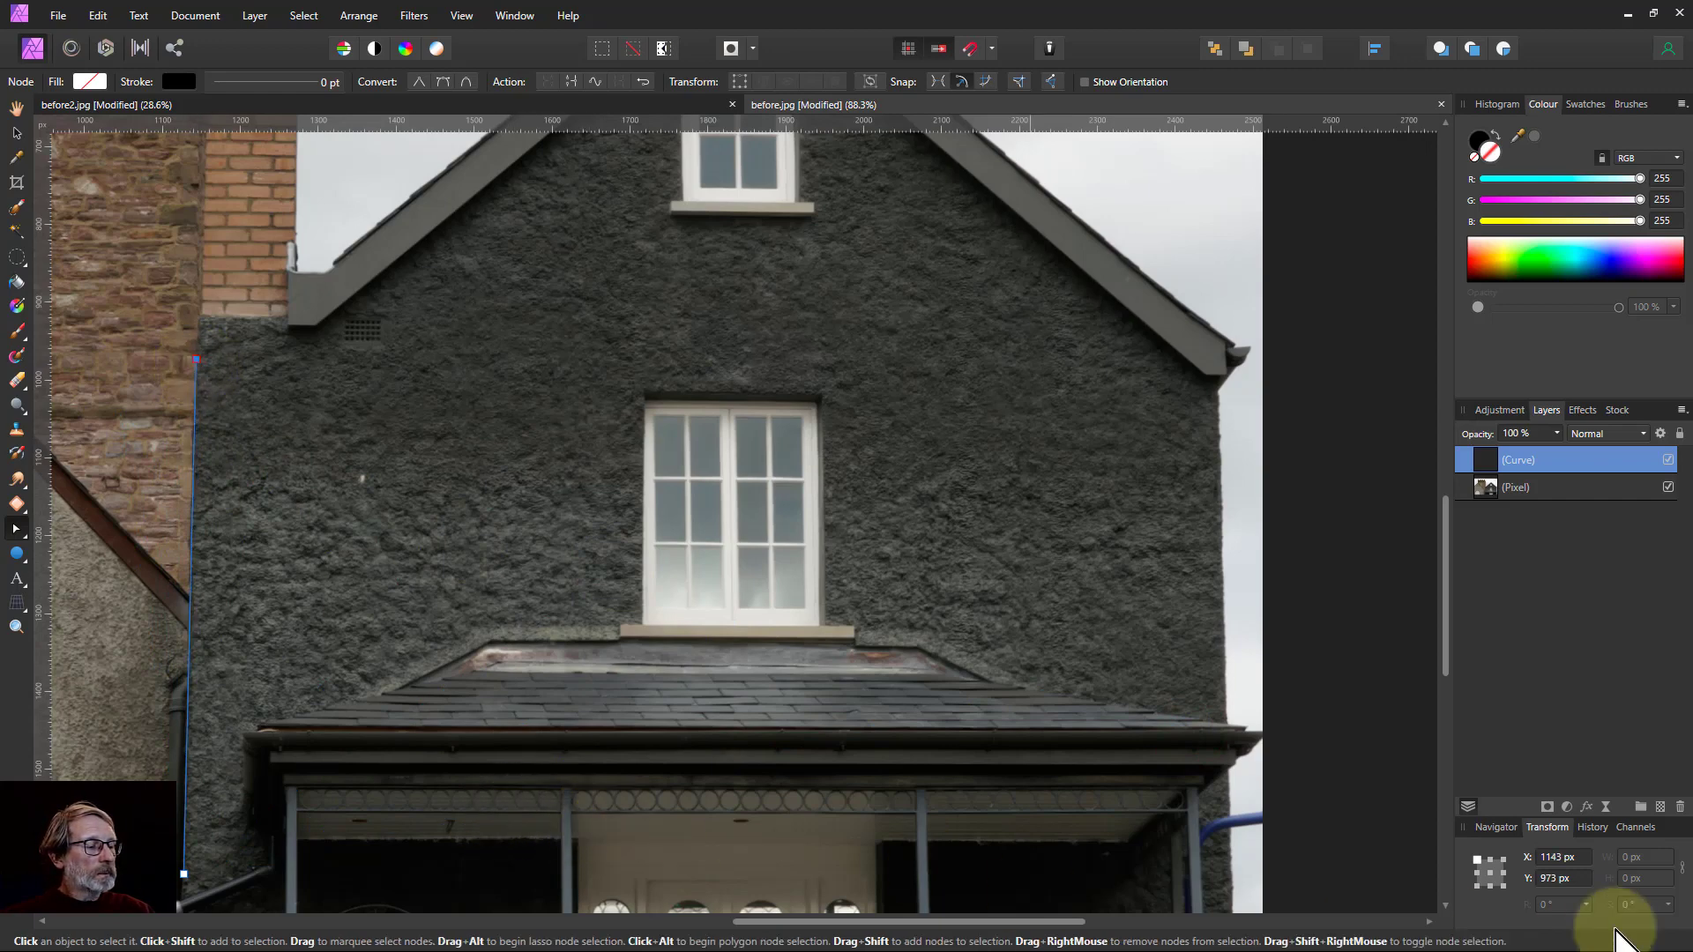
left_click(16, 132)
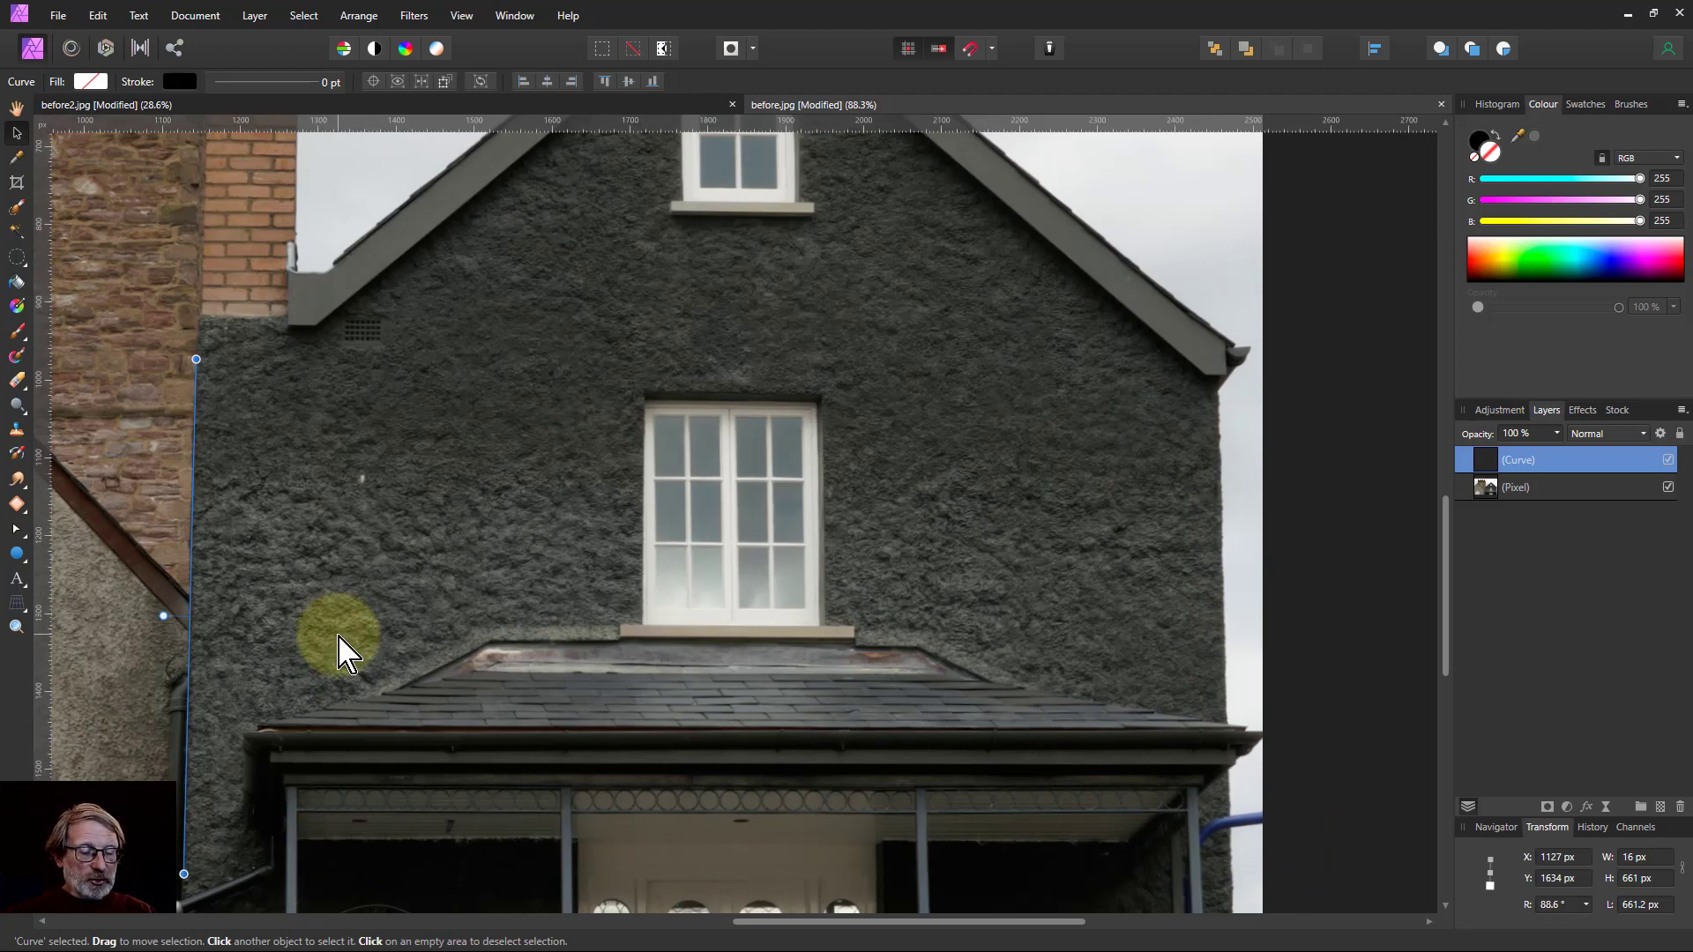
key("ctrl+minus")
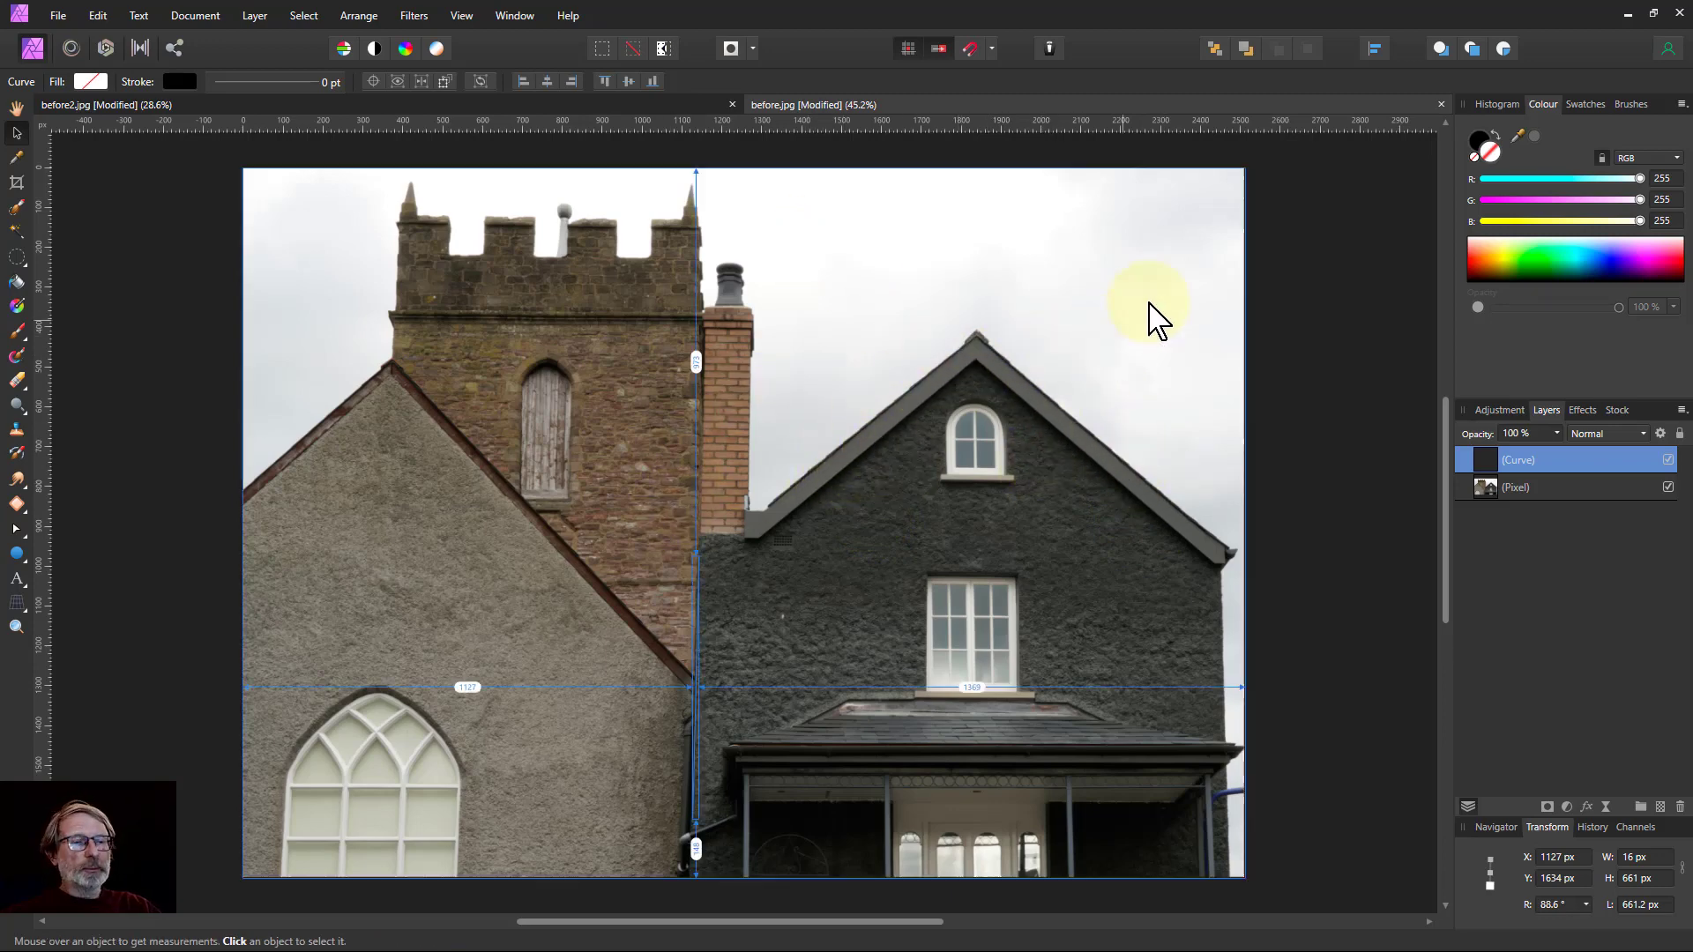
Delete the wall line and draw a new two-point line down the gable's right roof slope from near the peak
scroll(1148, 321, "up", 2)
scroll(1142, 327, "up", 1)
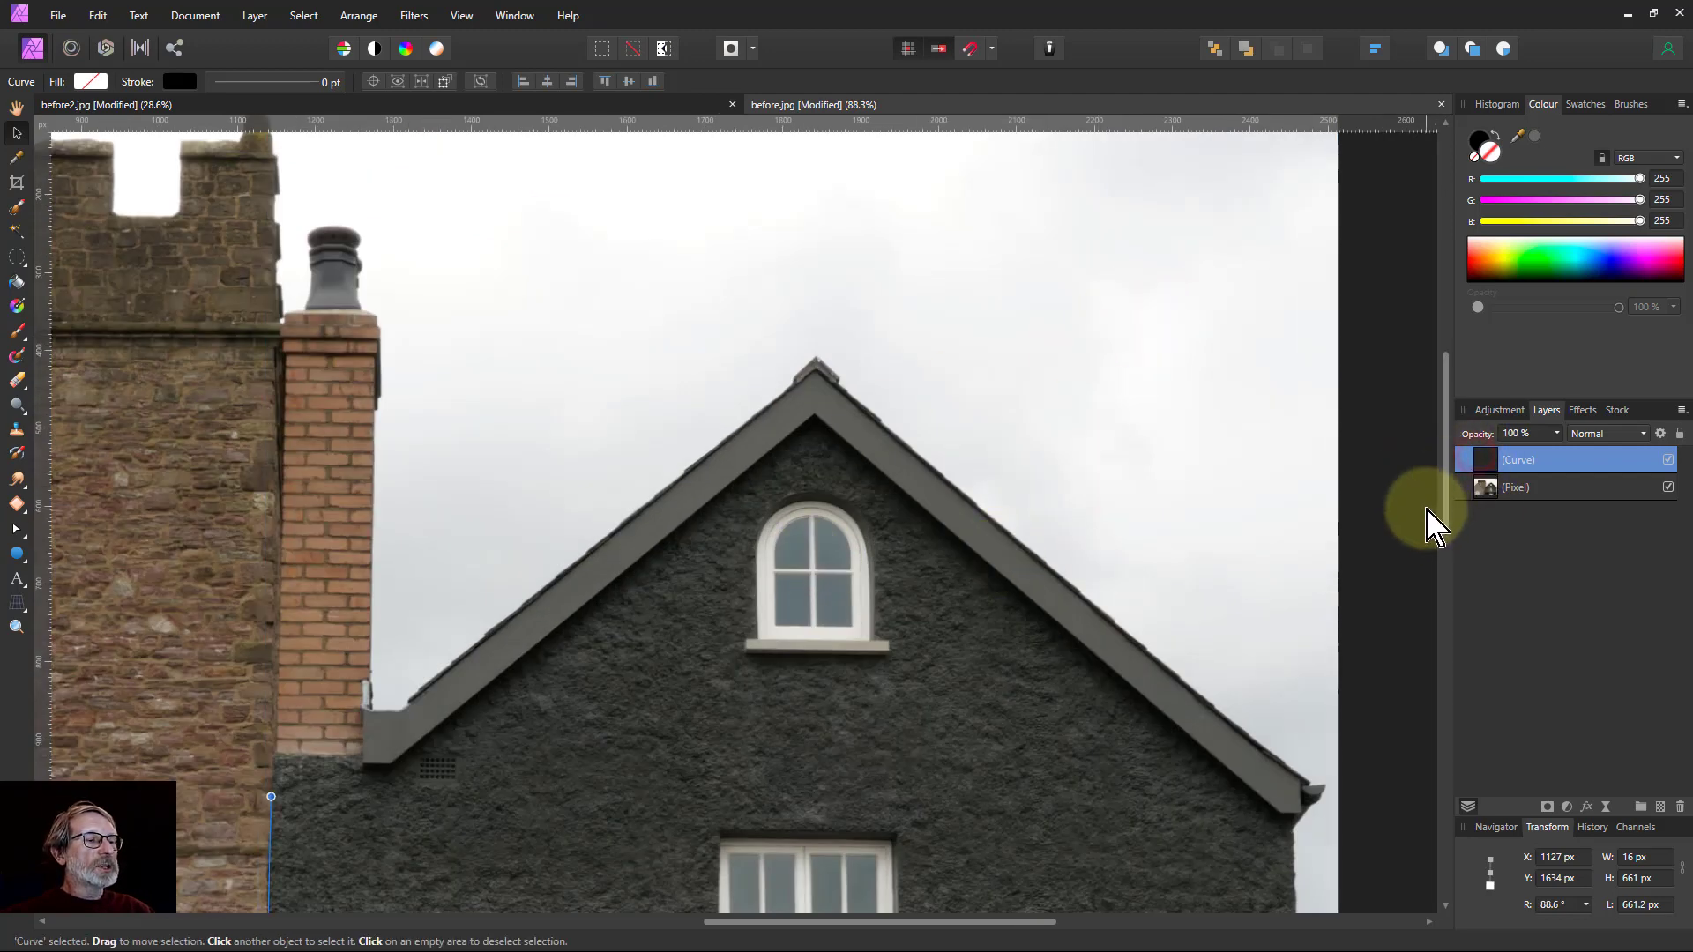
key("Delete")
left_click_drag(12, 529, 82, 540)
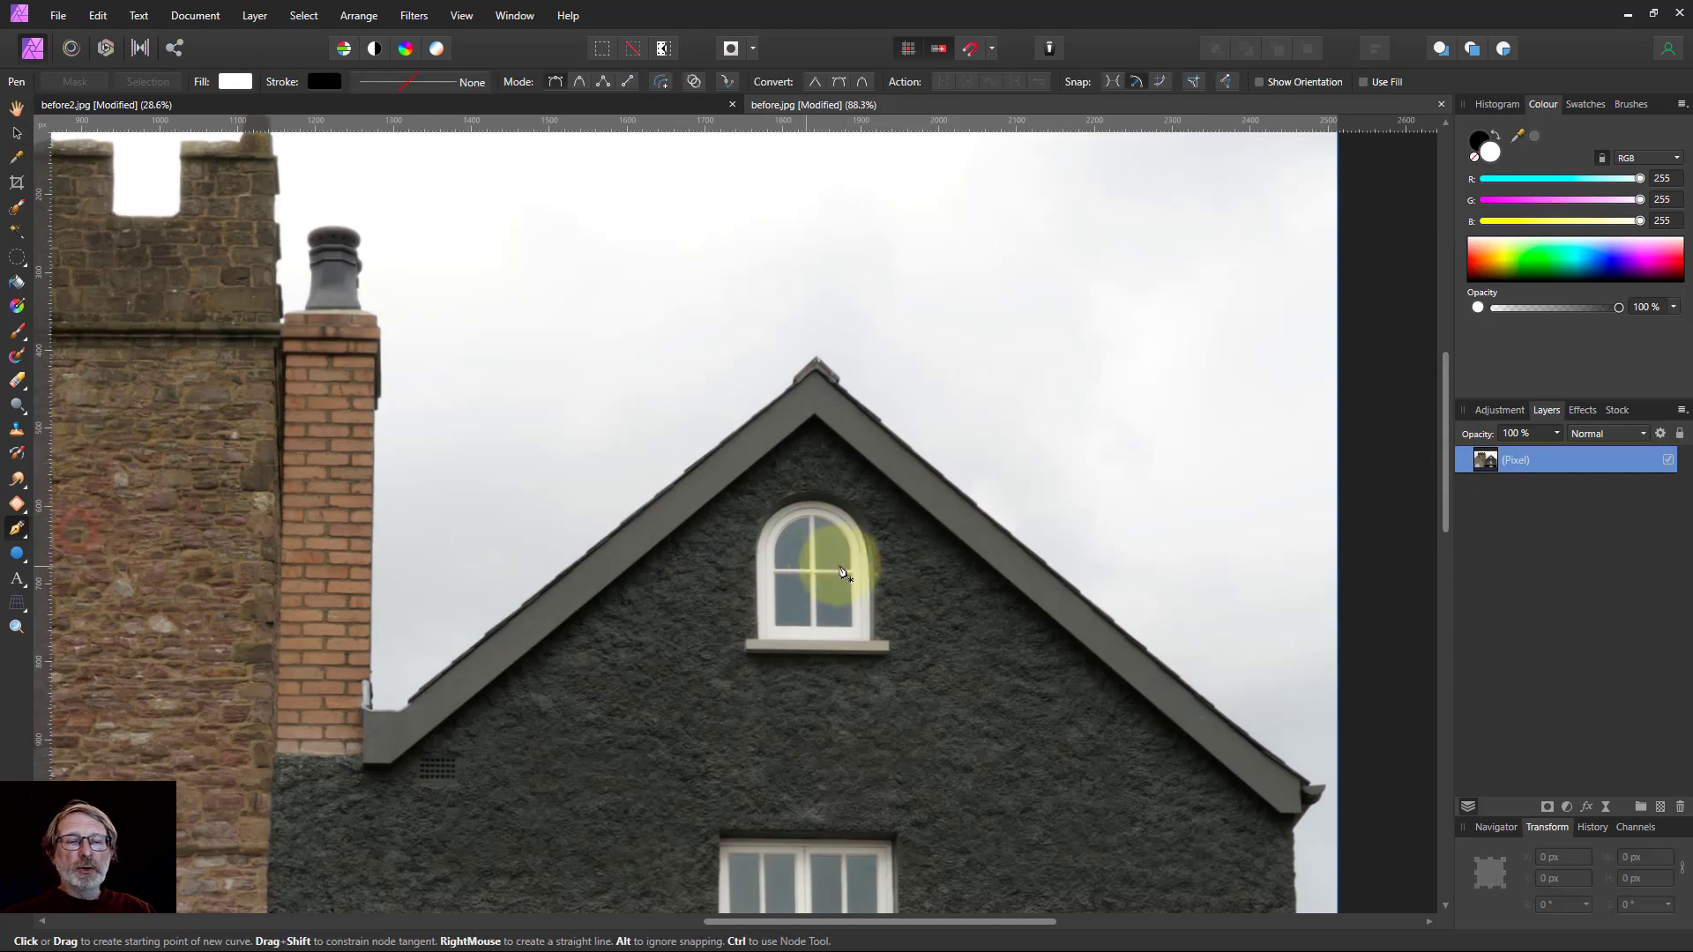
left_click(862, 408)
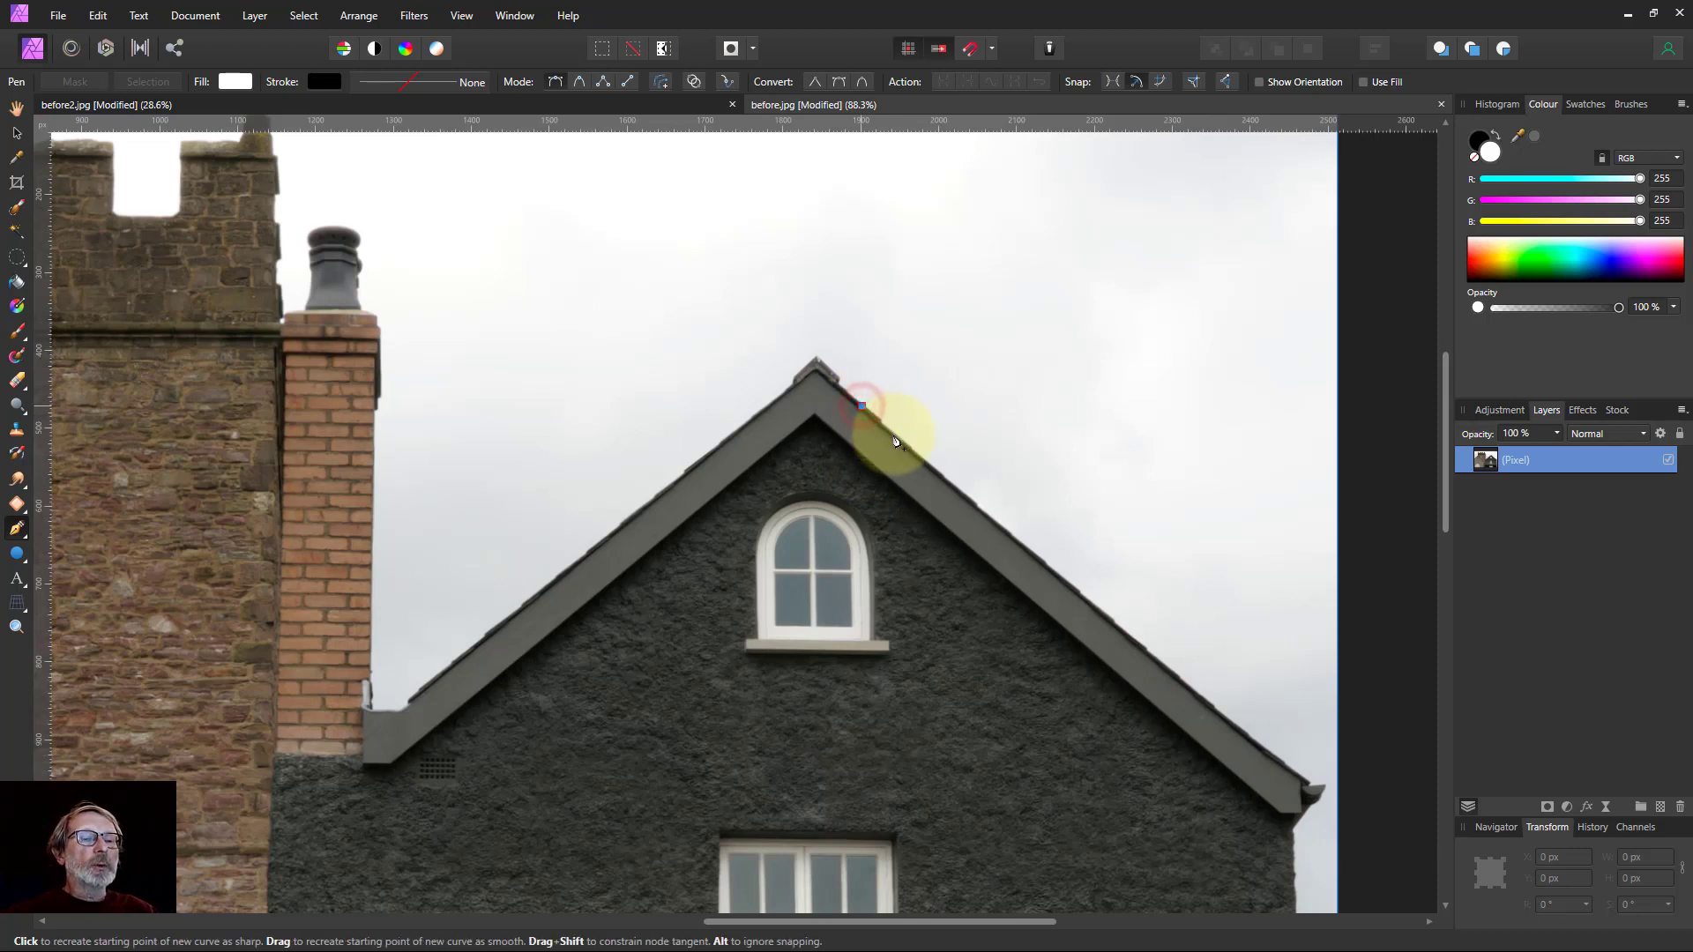
left_click(1252, 739)
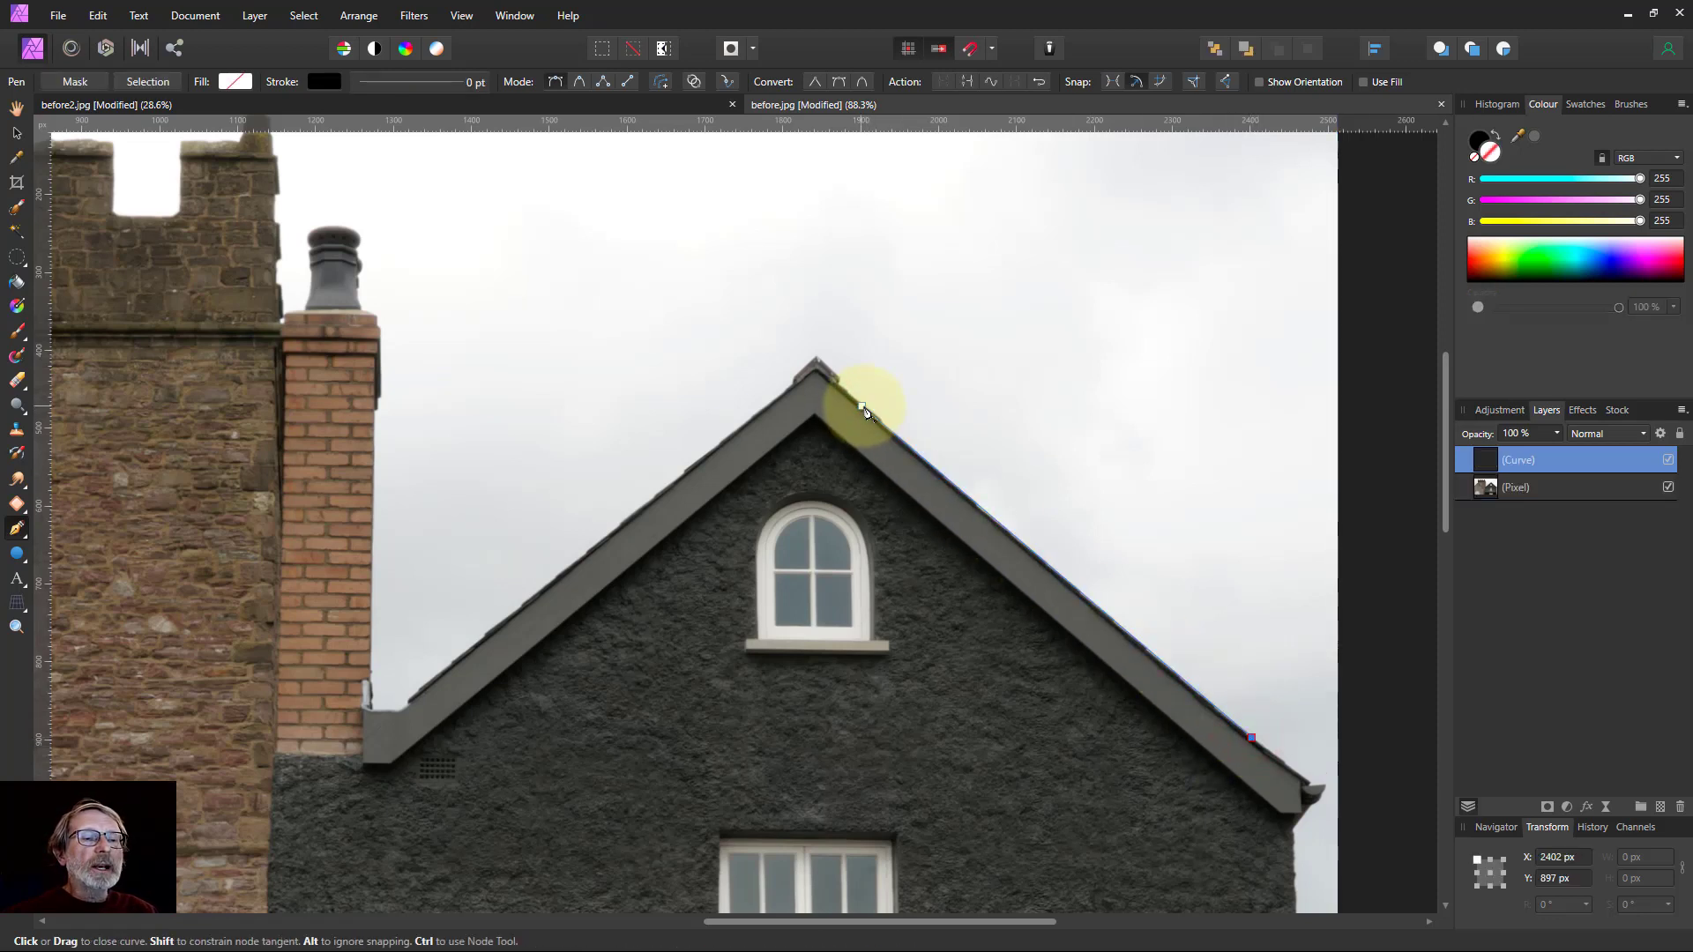
left_click(862, 408)
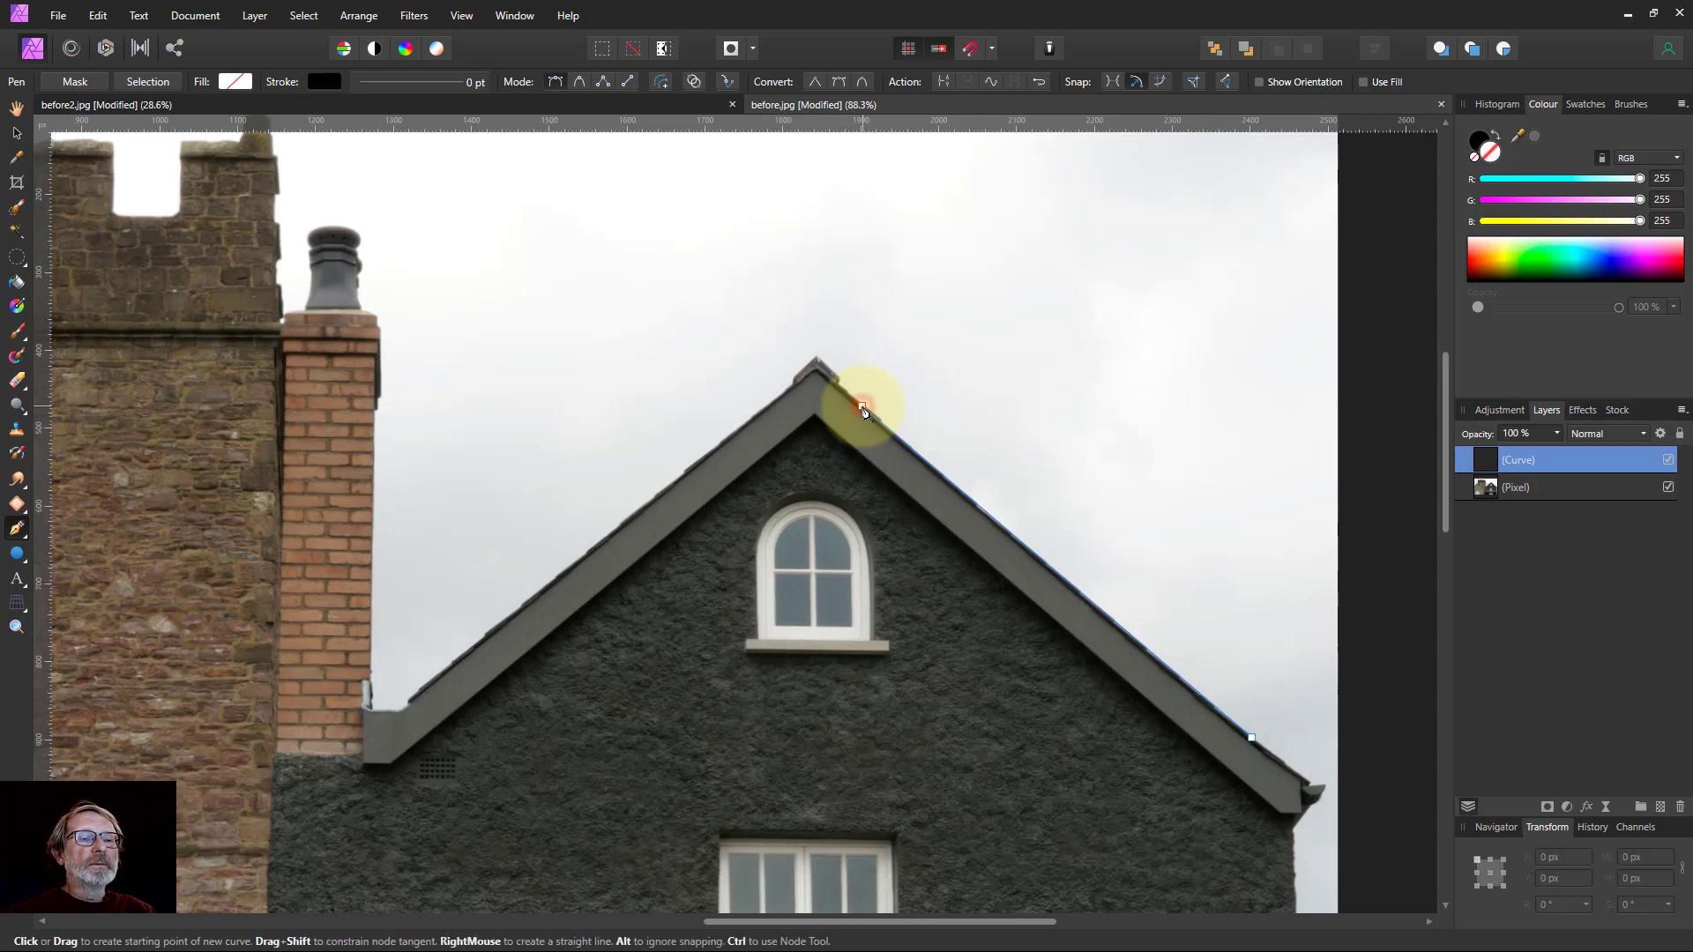
Drag the line over to the gable's left roof slope and rotate it to about 79.3°
left_click(17, 132)
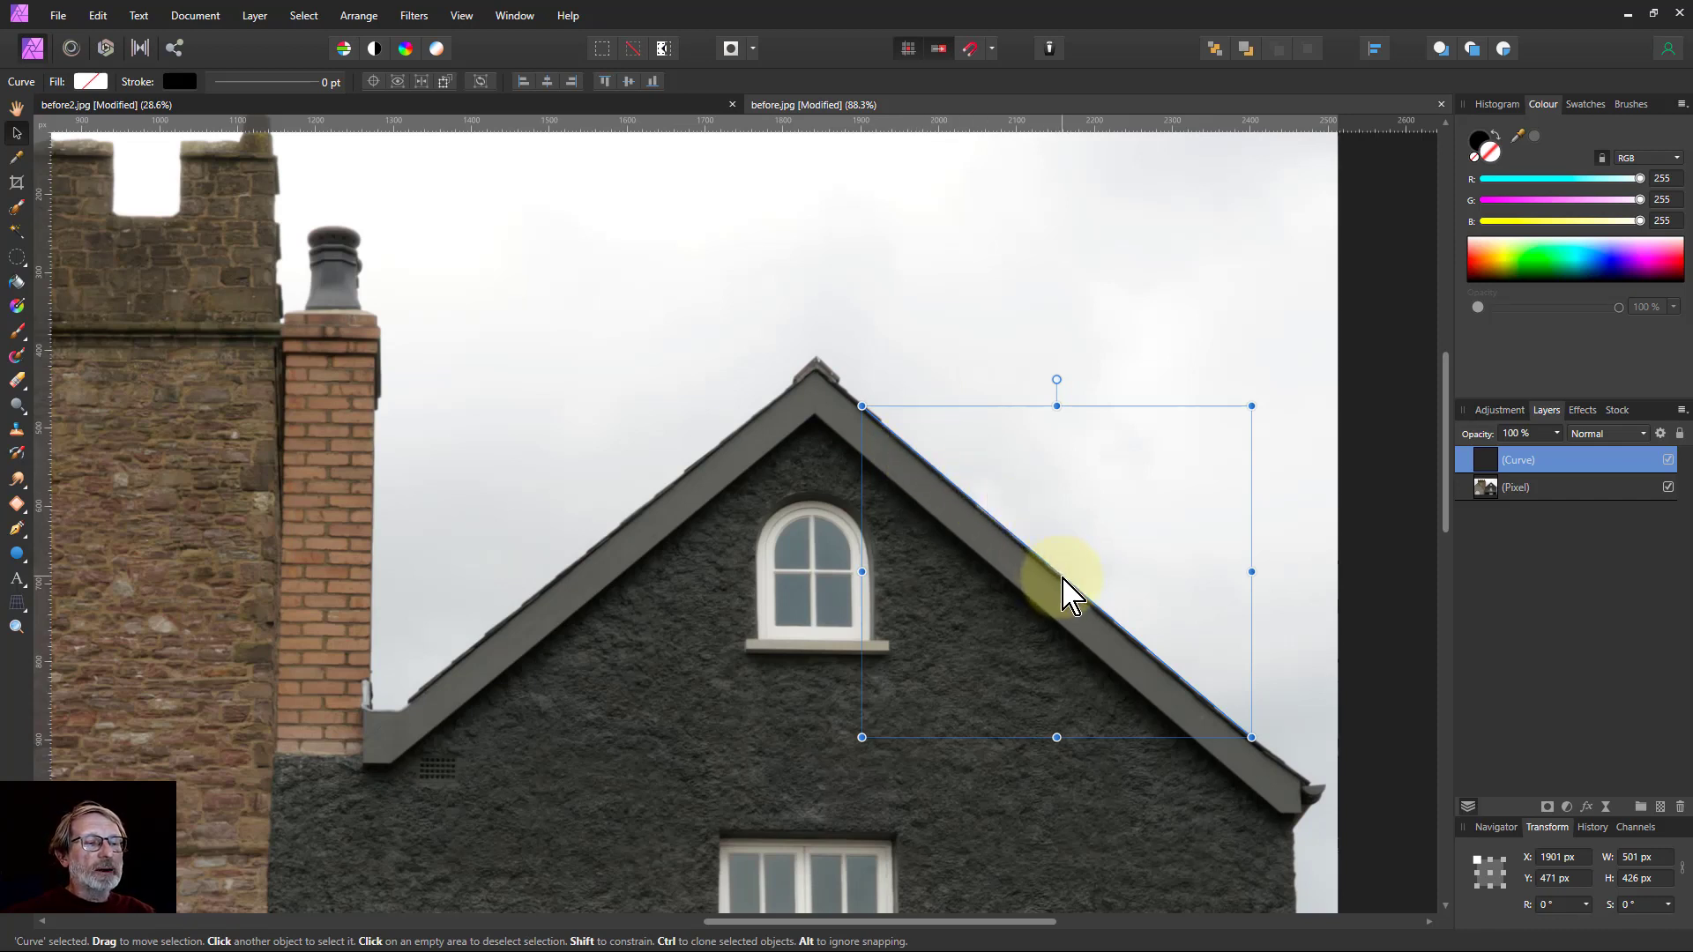
left_click_drag(1062, 578, 626, 523)
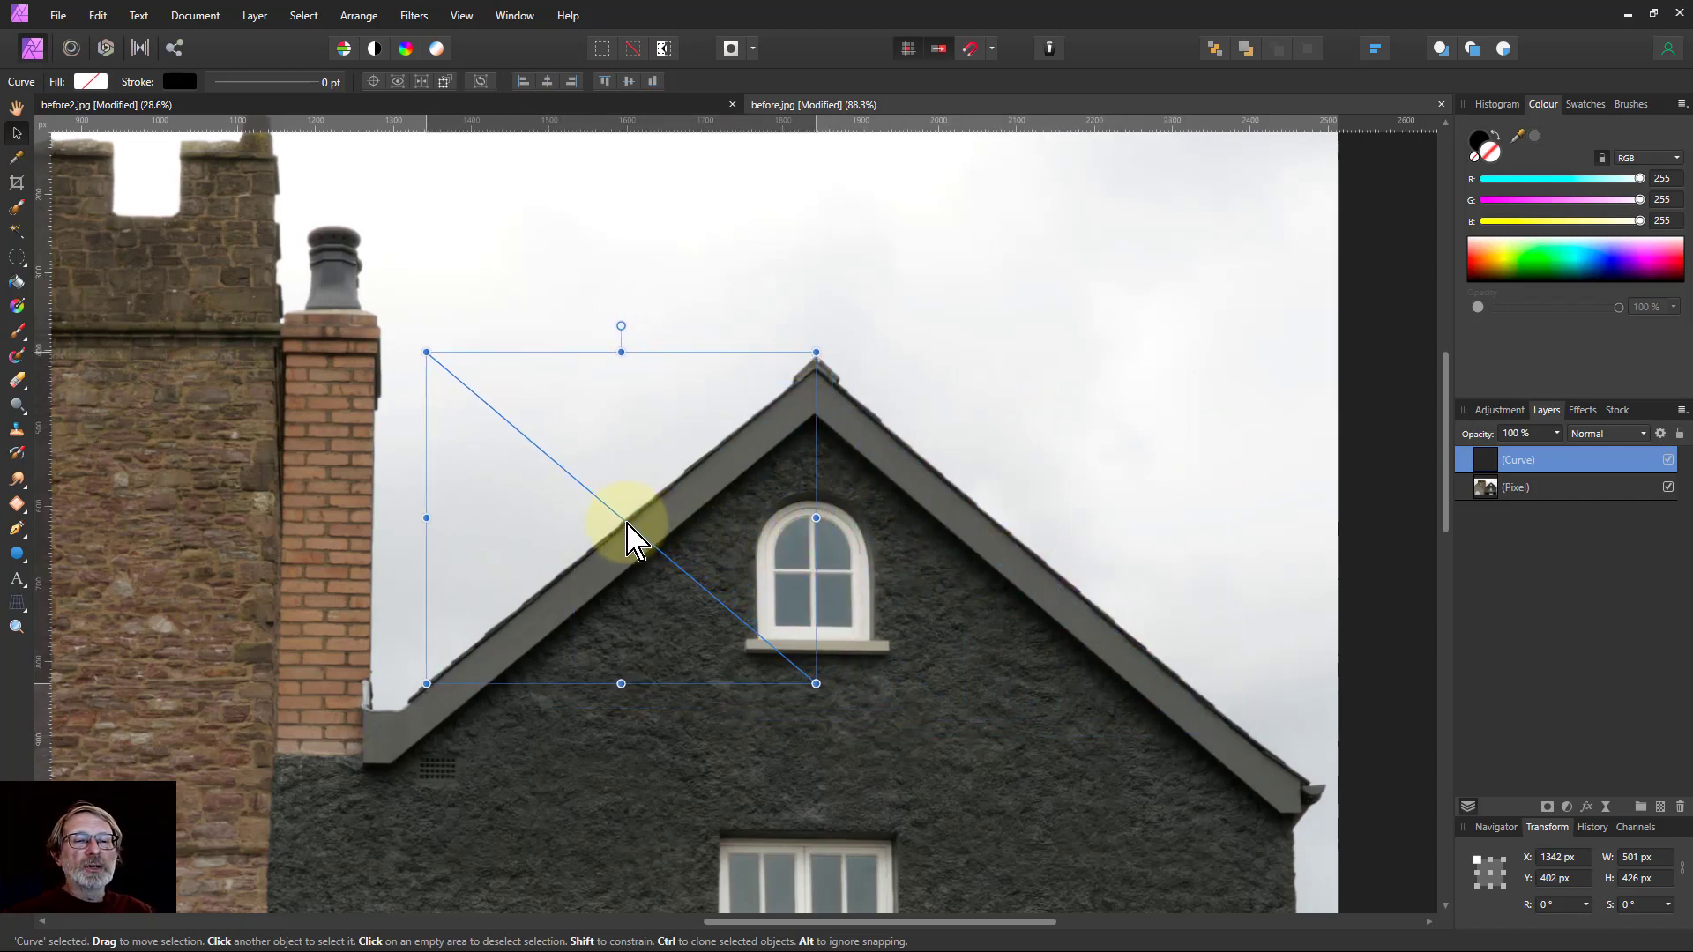
left_click_drag(621, 326, 227, 452)
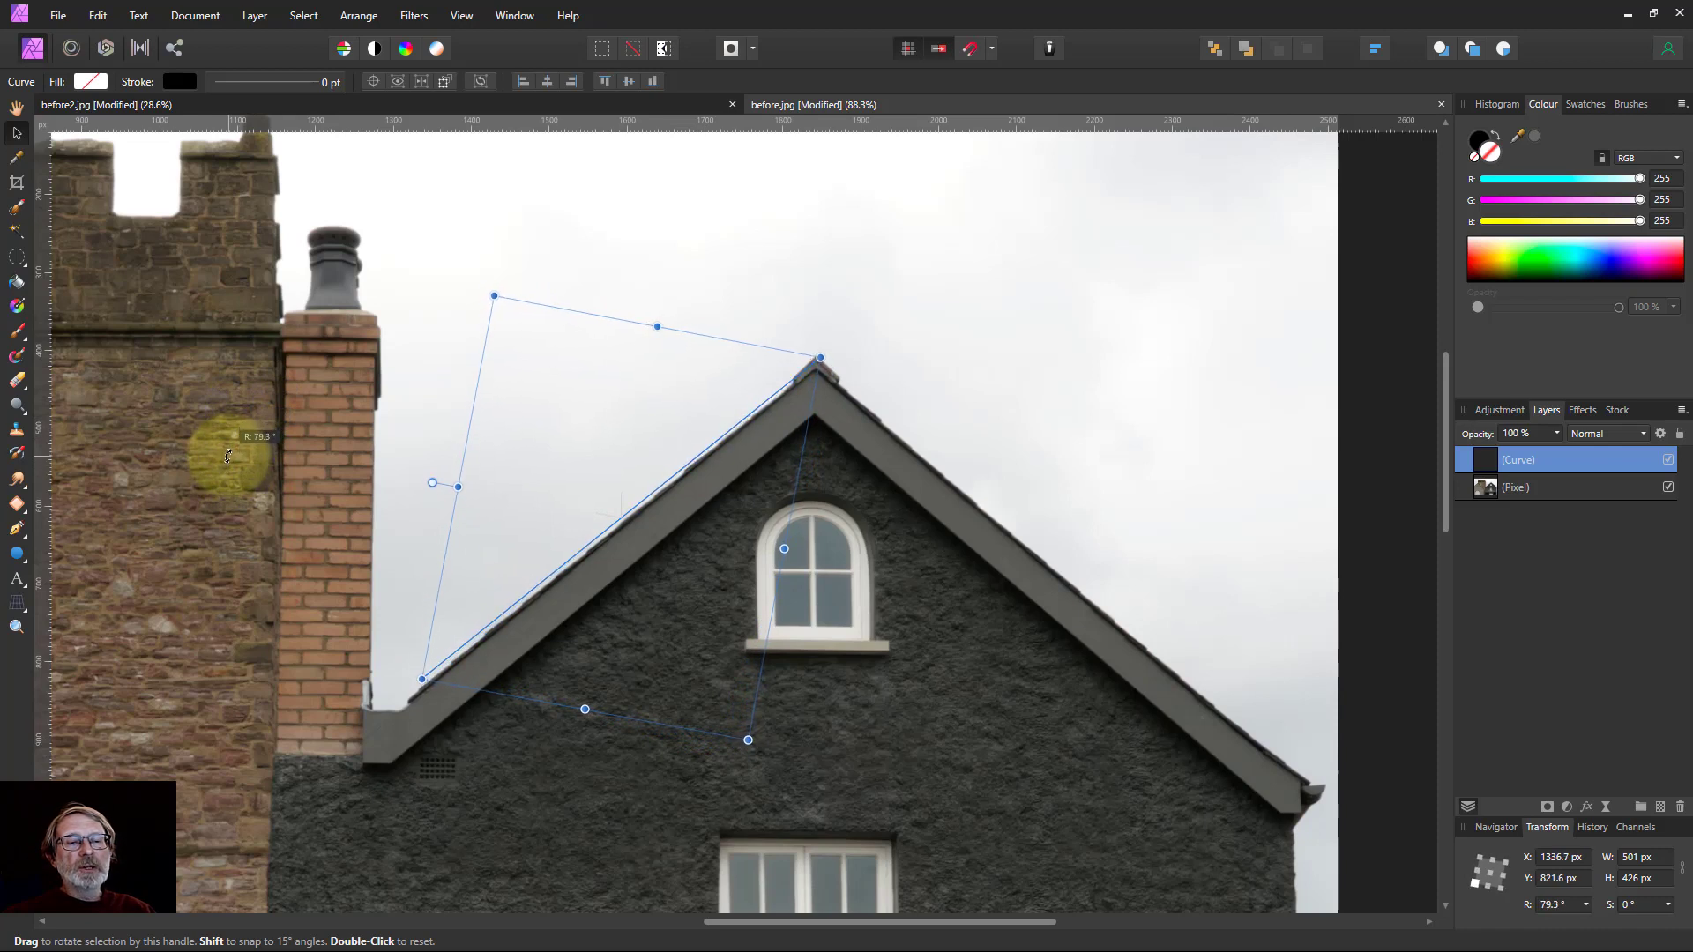
Turn the line about half a turn and nudge it onto the left roof edge, reading -100.5°
left_click_drag(227, 453, 227, 455)
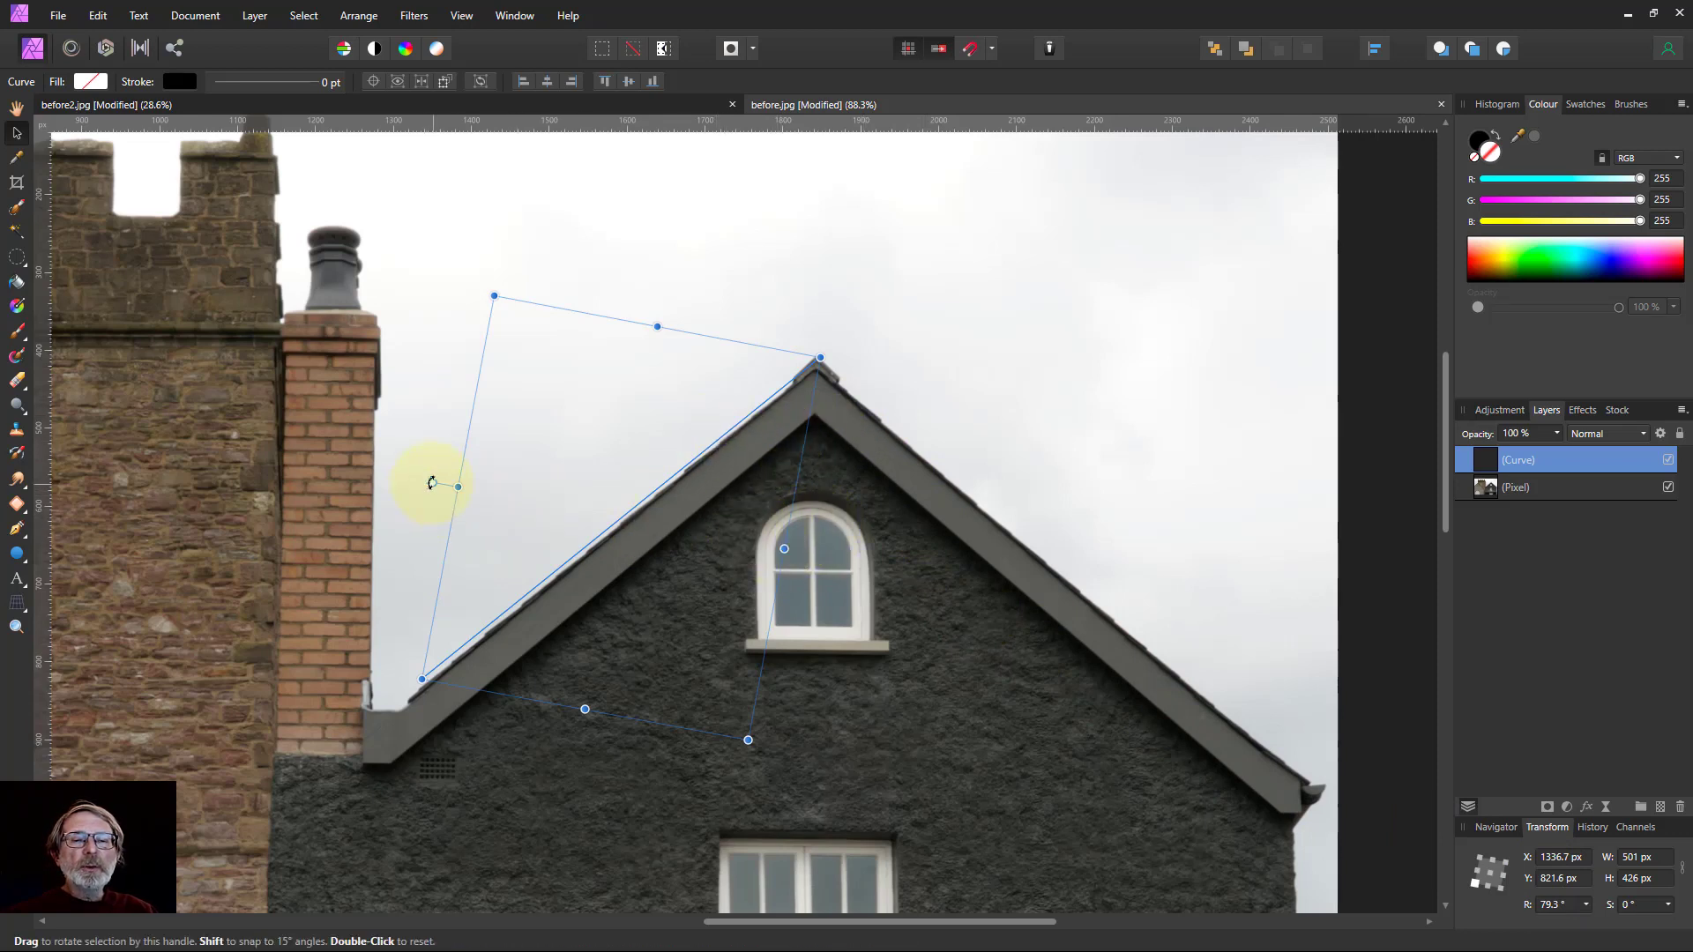
left_click_drag(419, 439, 931, 576)
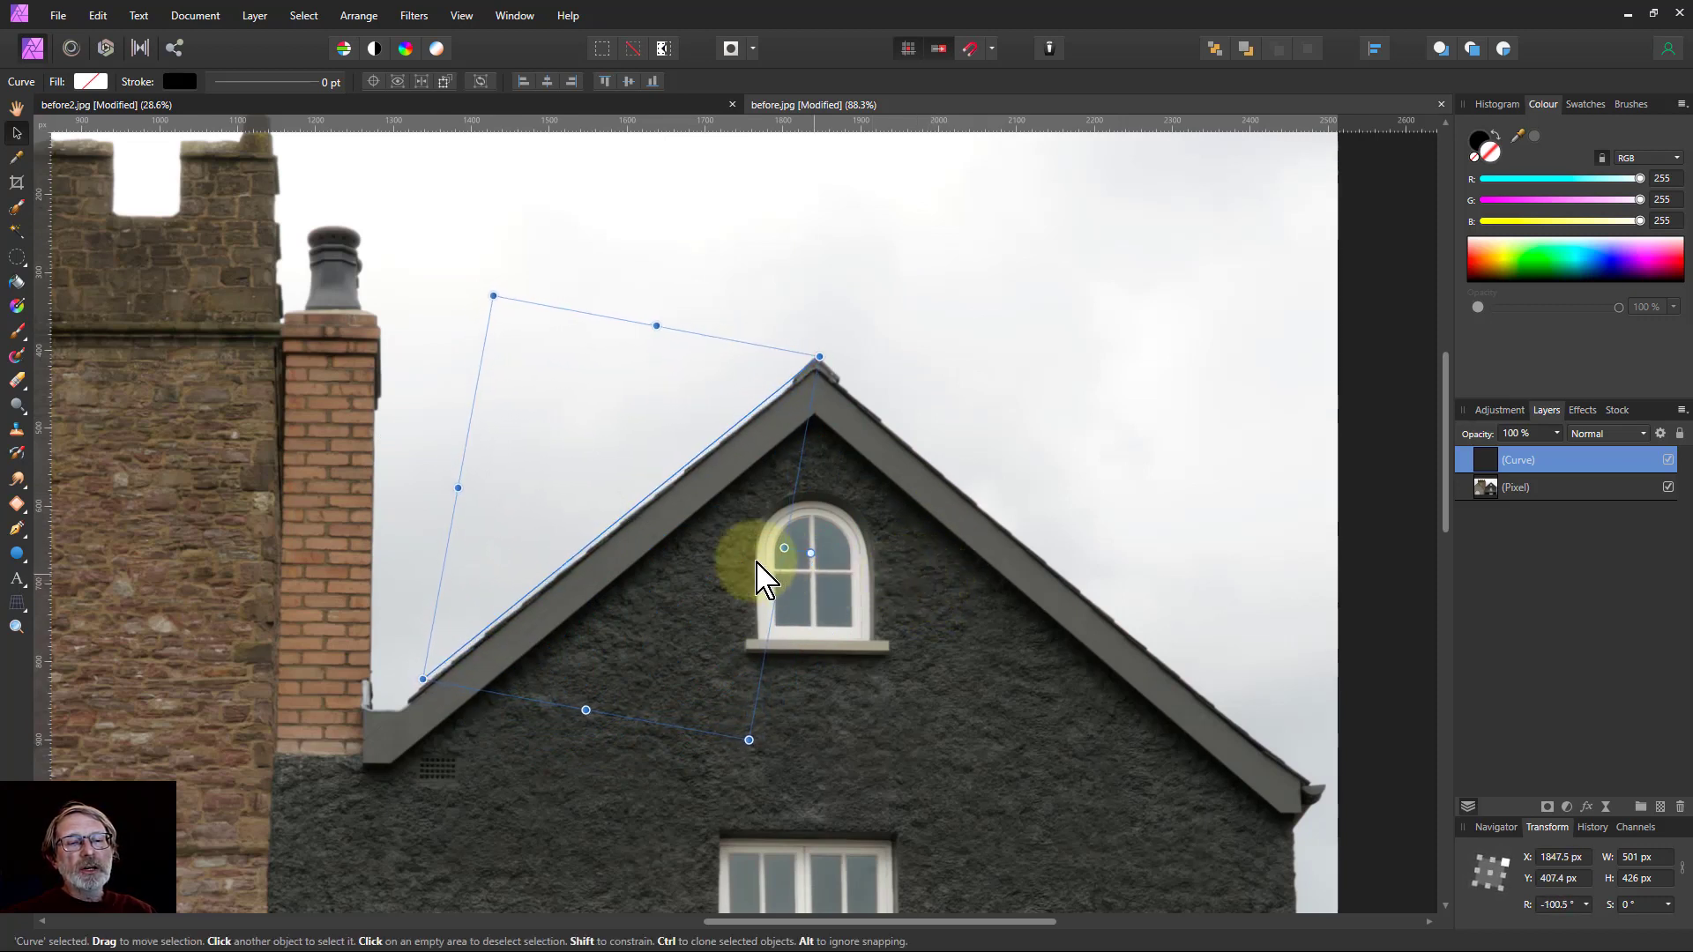
left_click_drag(588, 547, 588, 553)
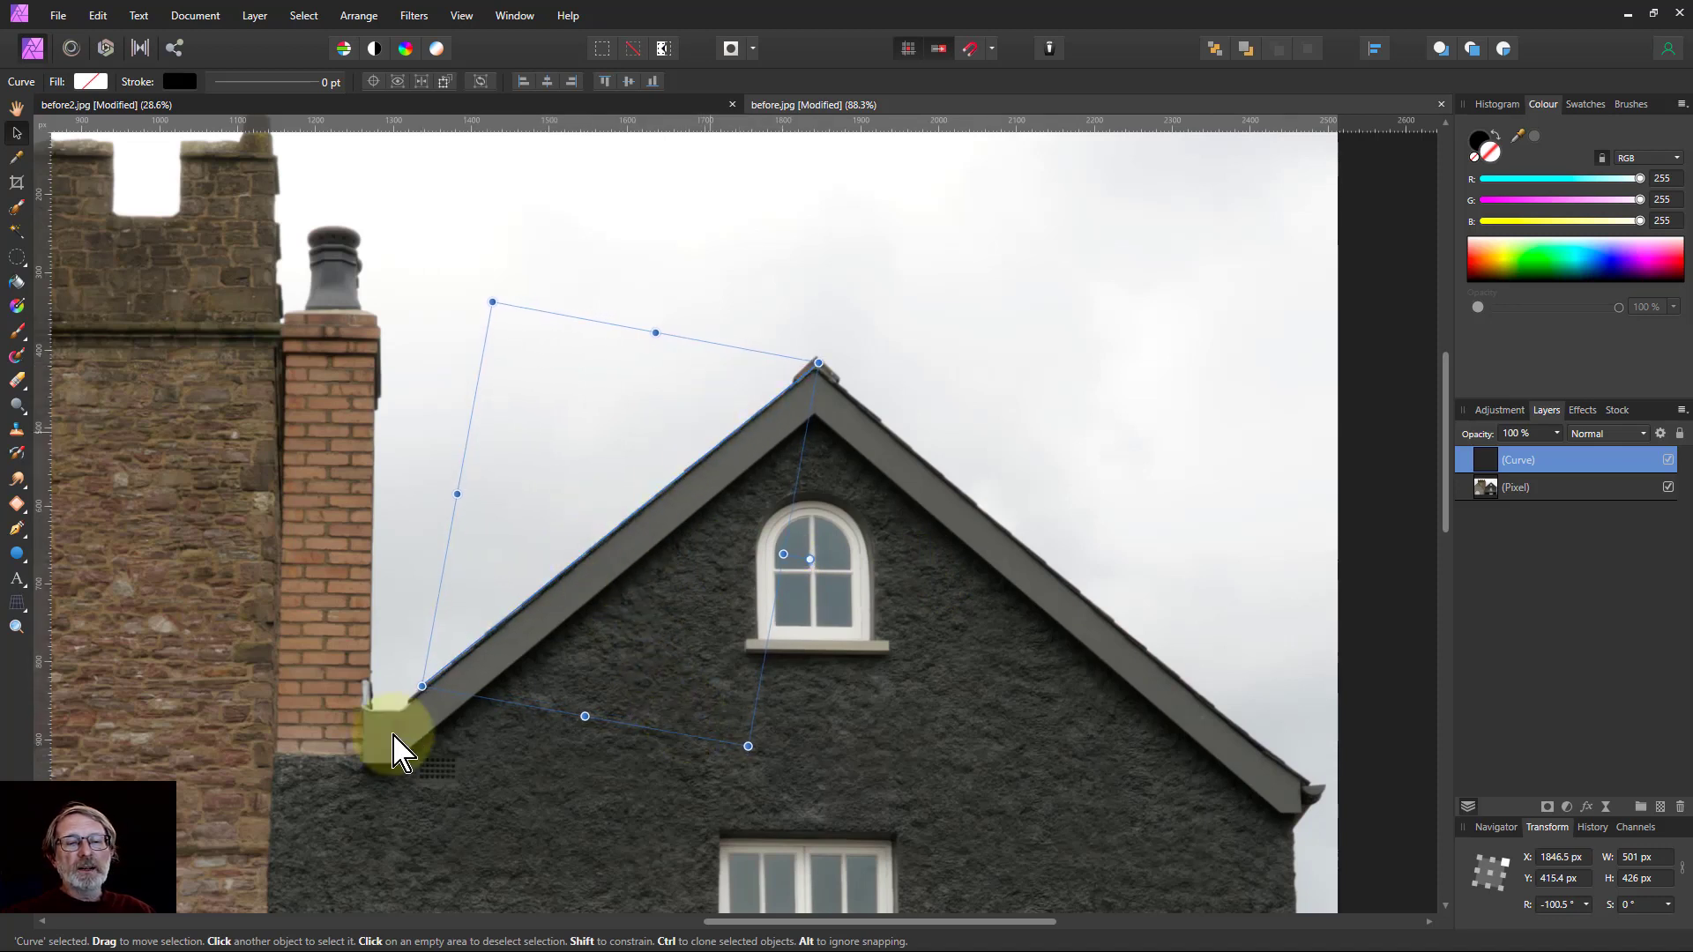